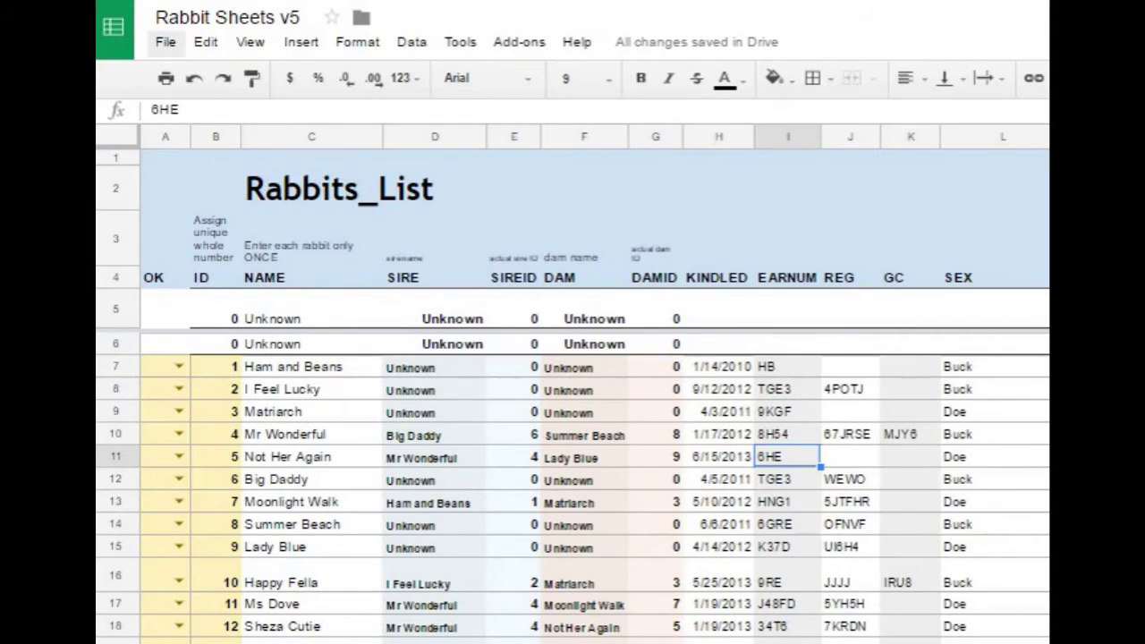
Step: Make a copy of the Rabbit Sheets v5 spreadsheet named "My Rabbit Databases"
click(166, 42)
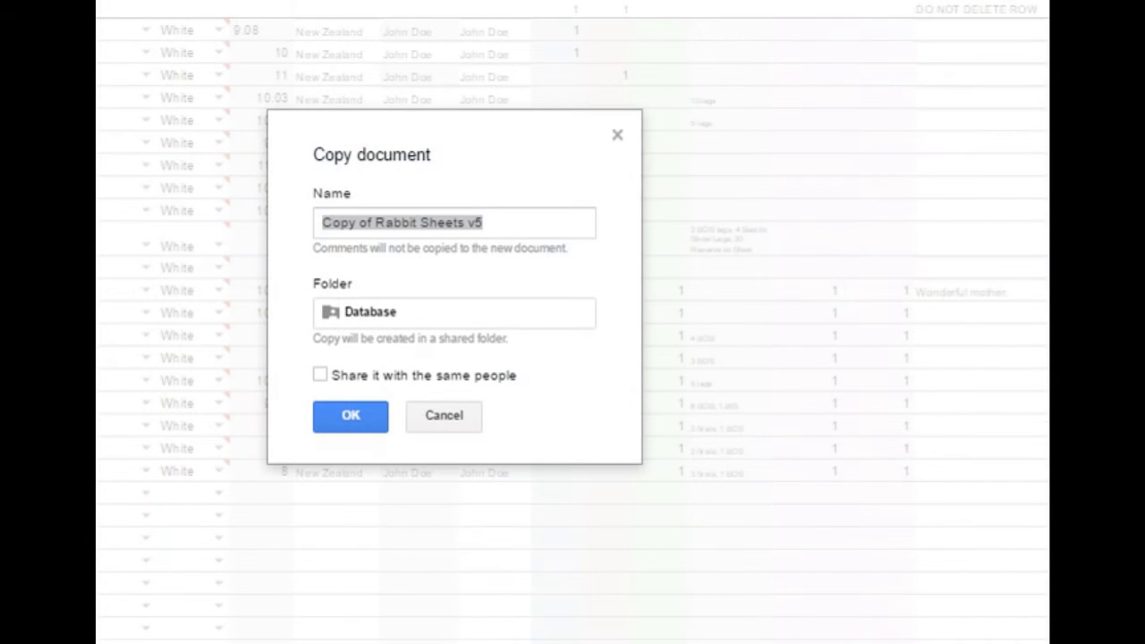
click(482, 222)
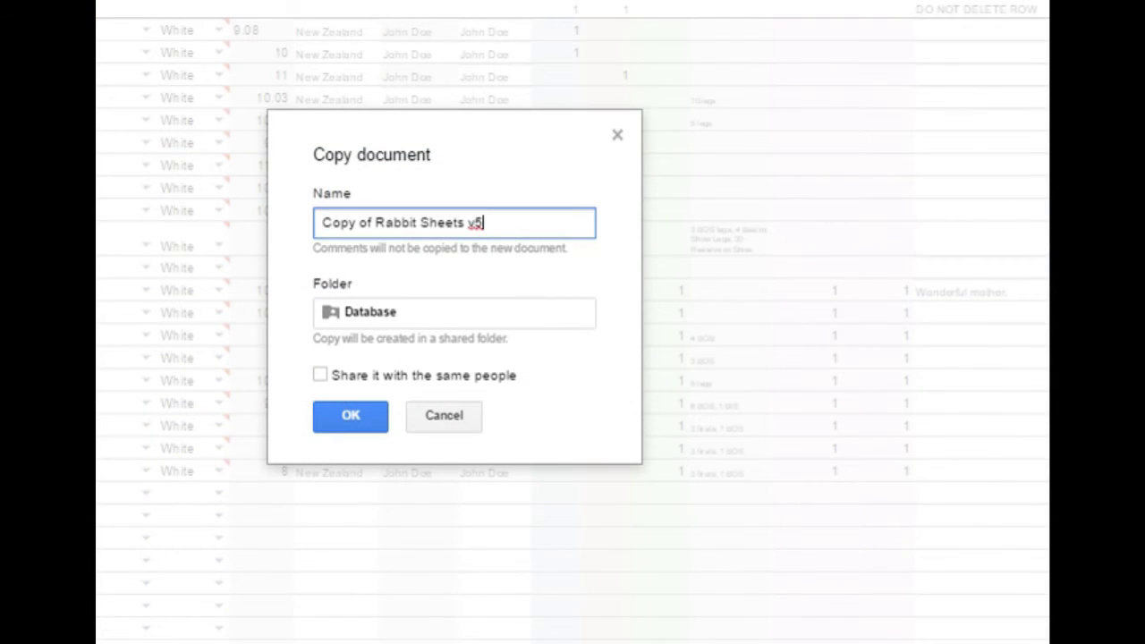
drag(482, 223, 321, 223)
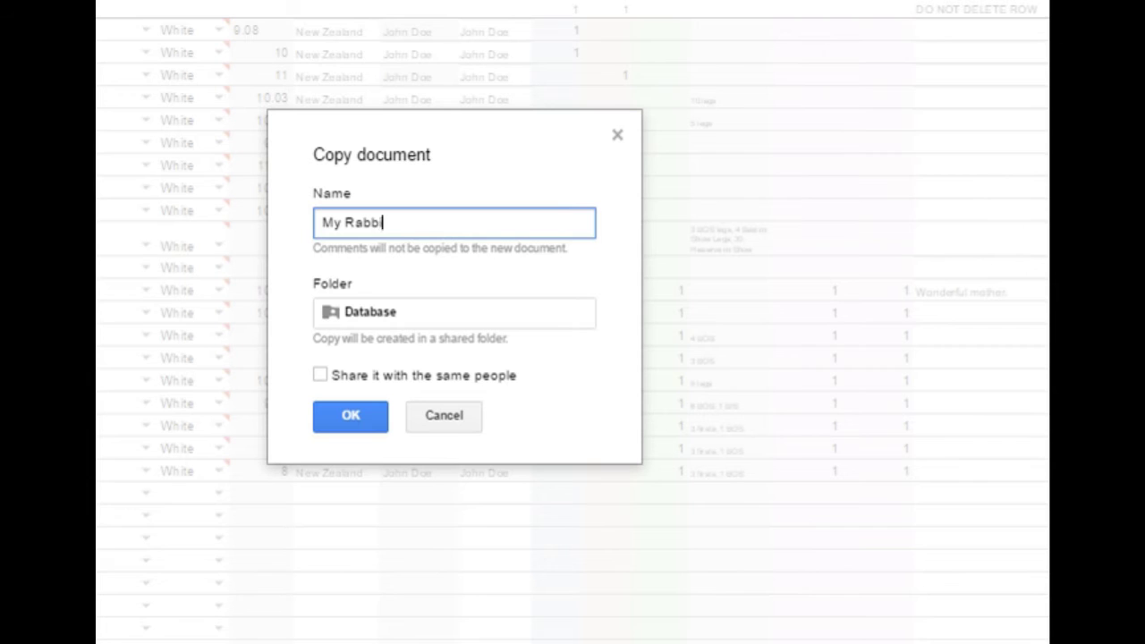
text(y Databases)
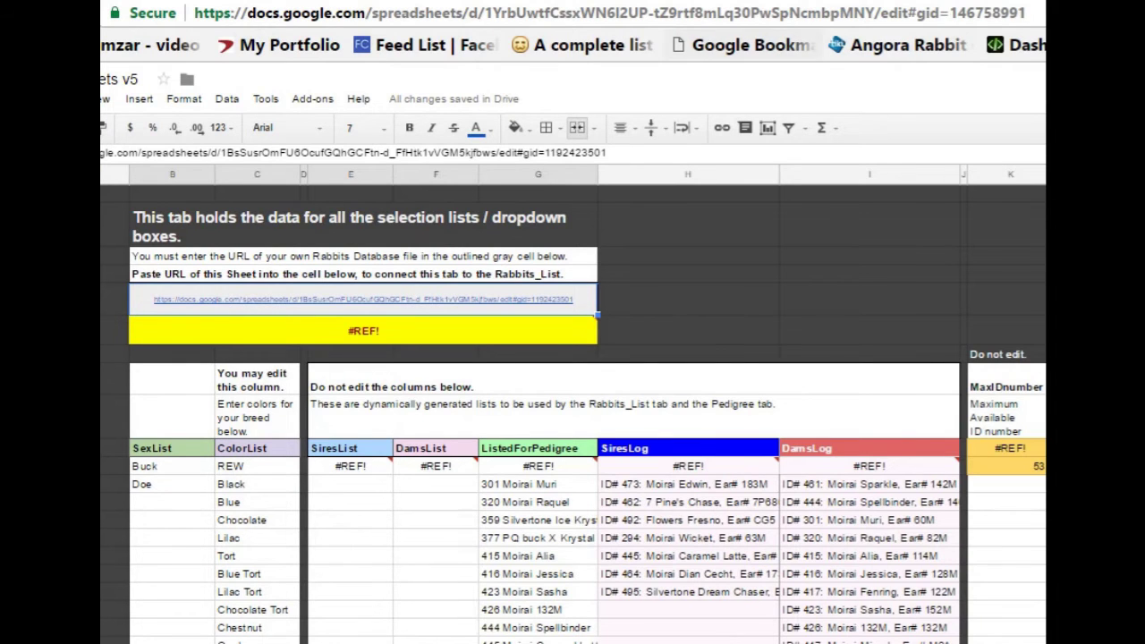
Step: Copy this spreadsheet's URL and replace the link in the outlined gray cell above the selection lists with it
click(703, 12)
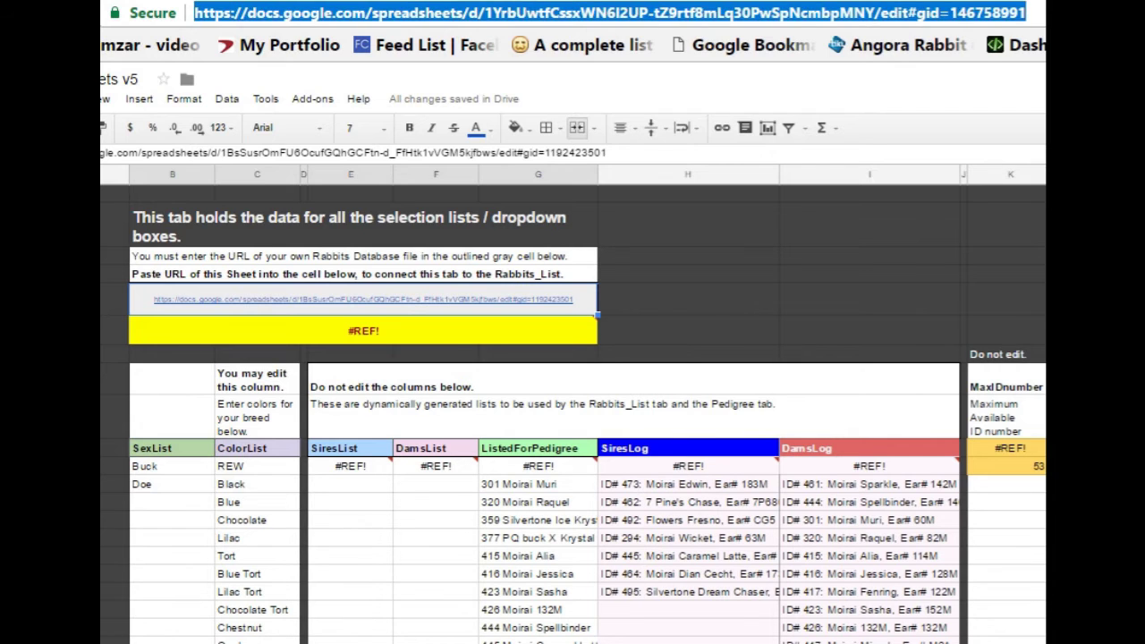
right_click(707, 12)
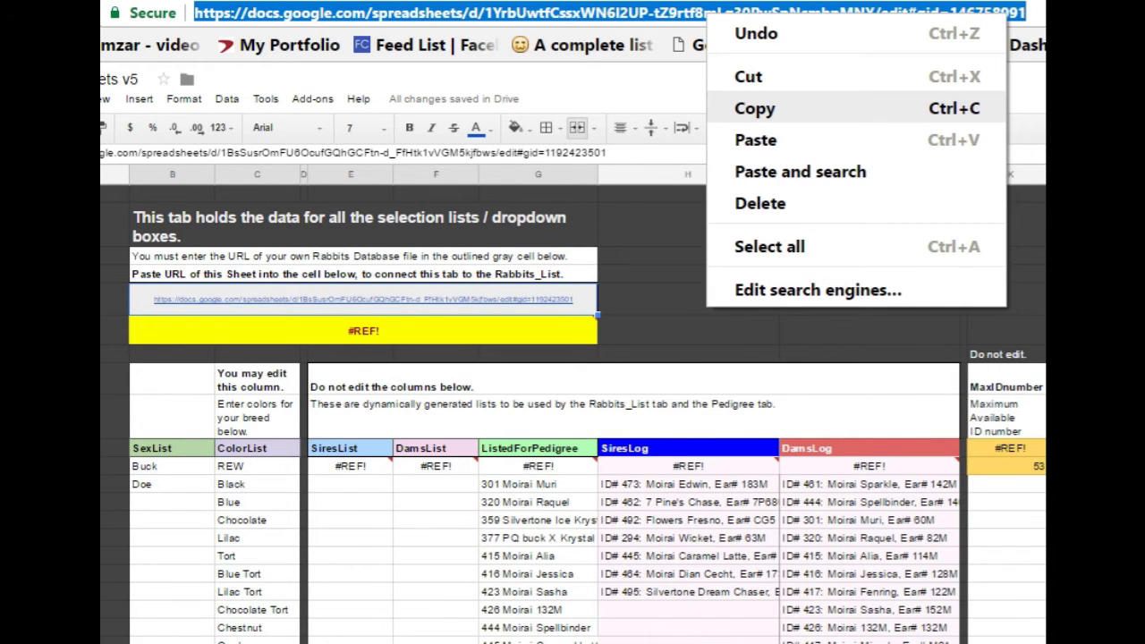
click(753, 108)
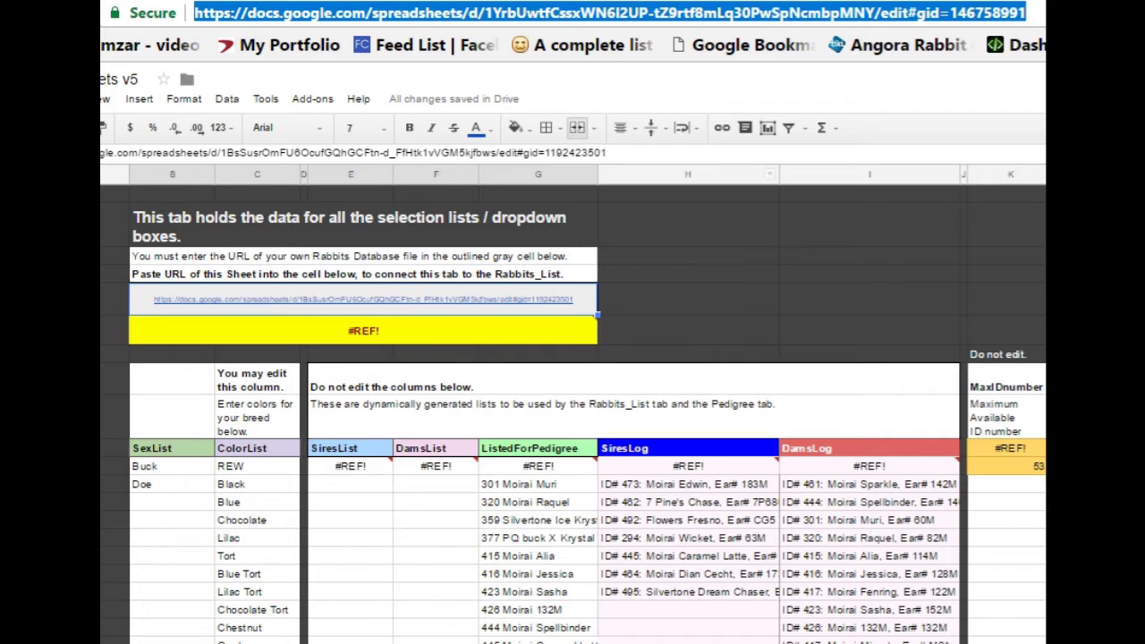
click(363, 299)
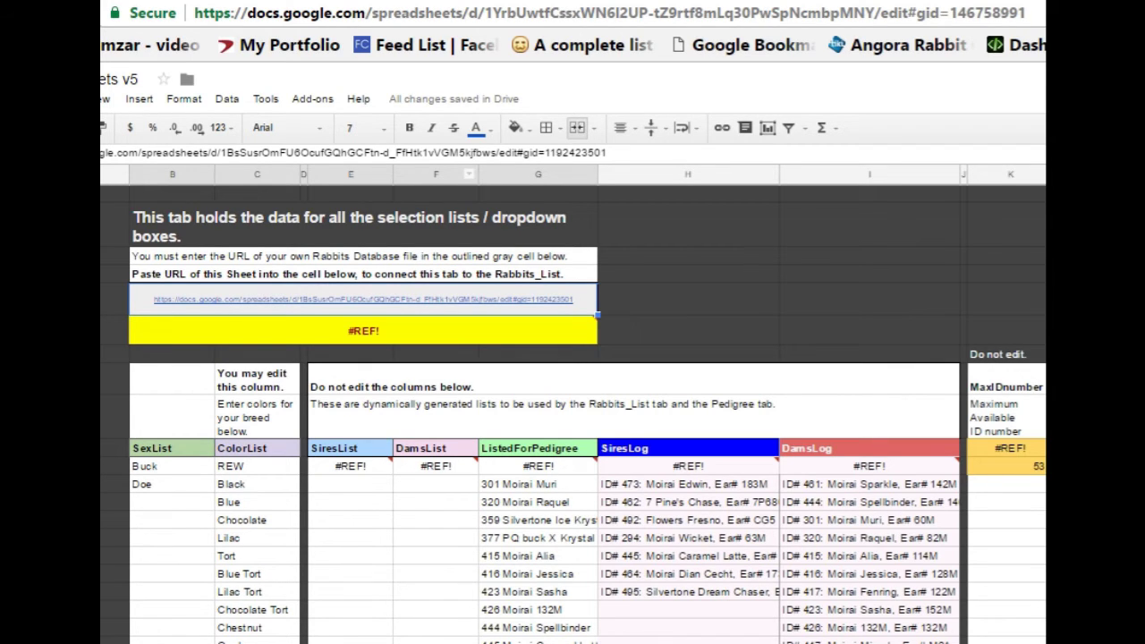
double_click(436, 299)
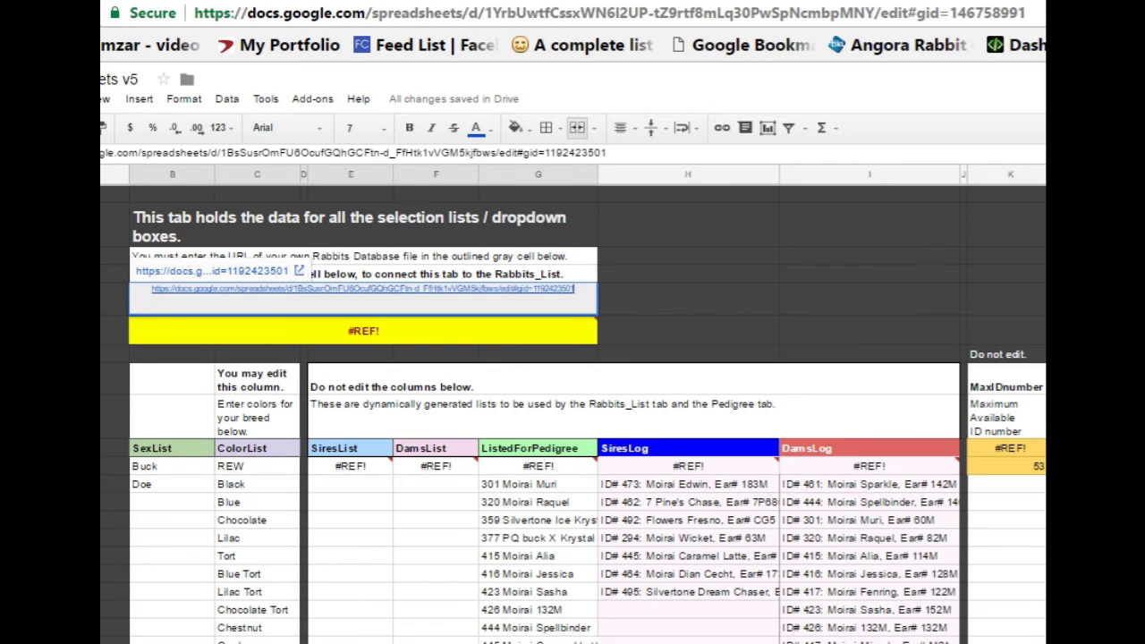
drag(575, 288, 152, 288)
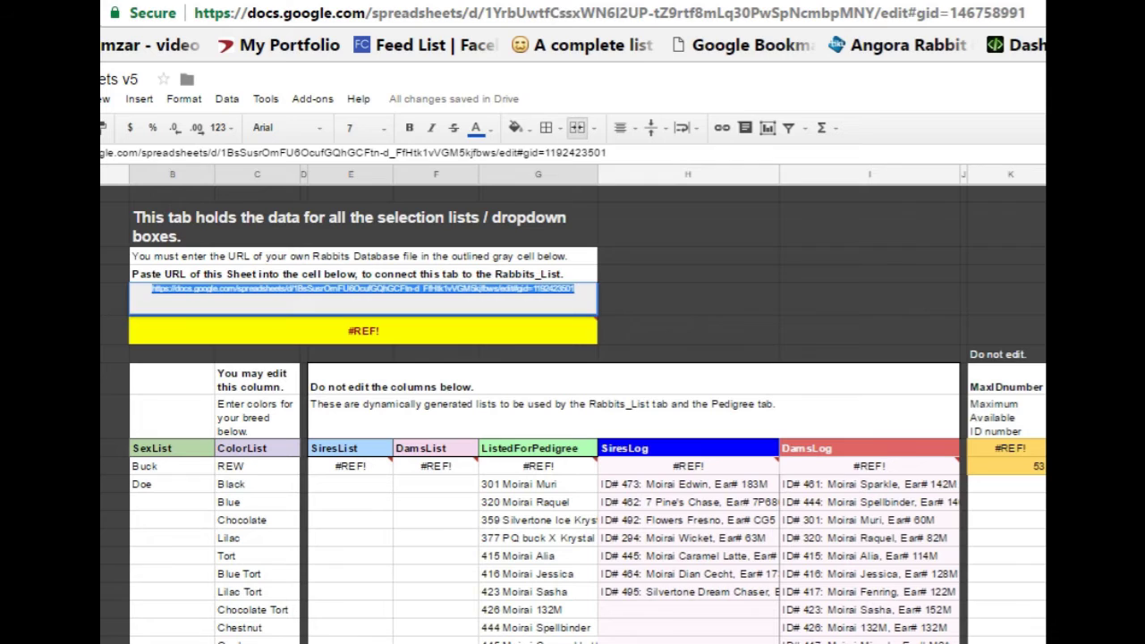
key(ctrl+v)
key(Return)
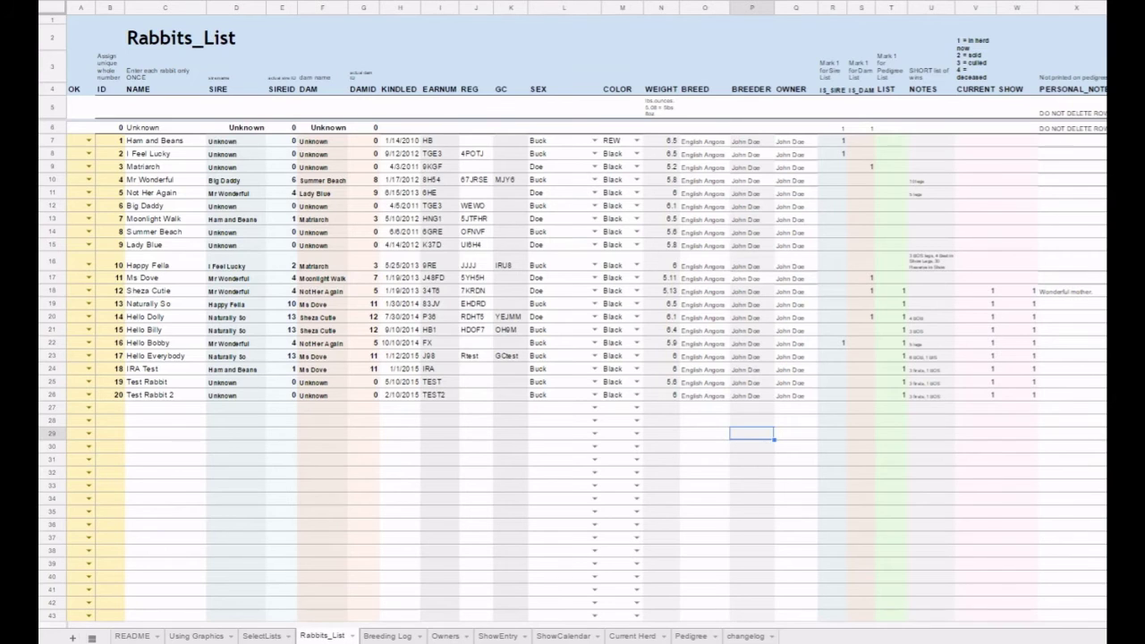
Step: Add a rabbit named New Rabbit in row 27 of Rabbits_List with the kindled date 12/30/2016
double_click(165, 407)
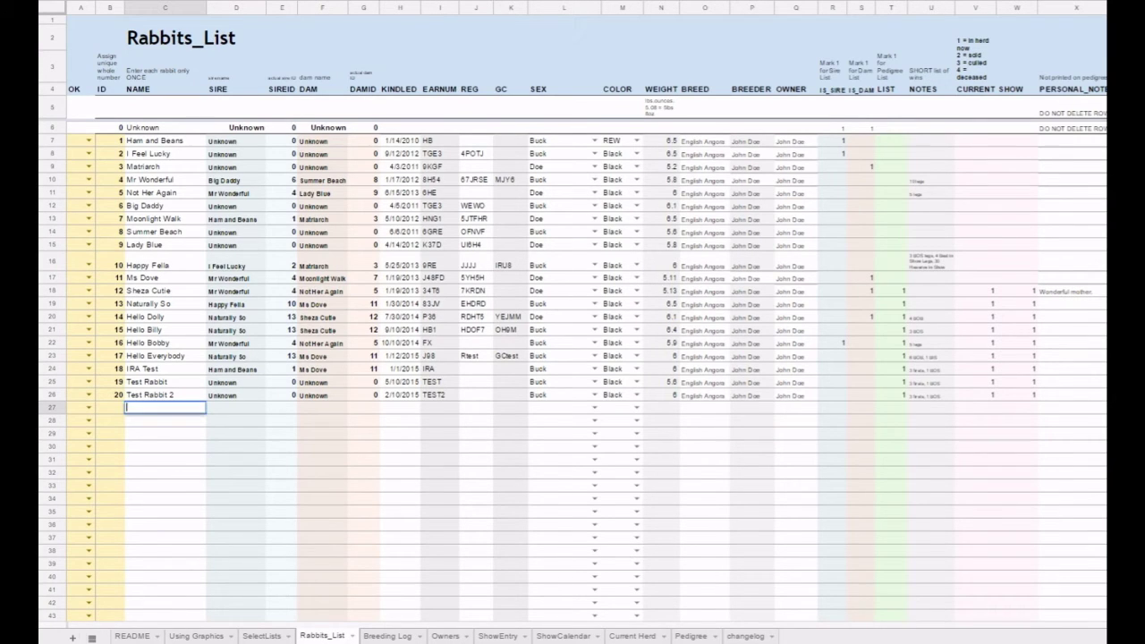
text(New Rabbit)
double_click(399, 407)
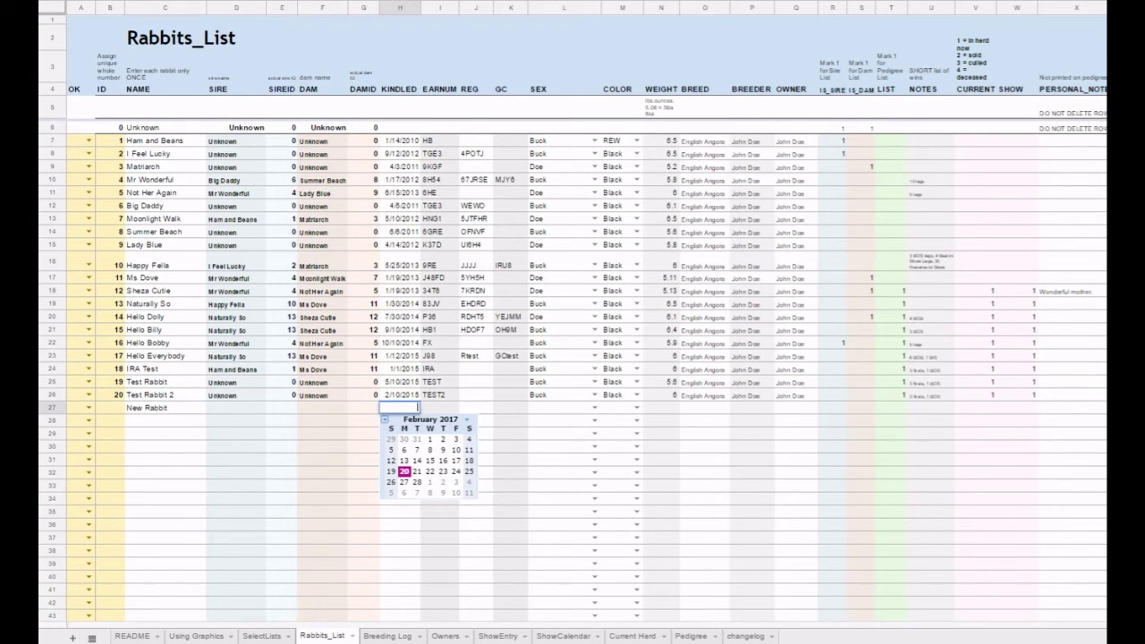
click(385, 419)
click(384, 419)
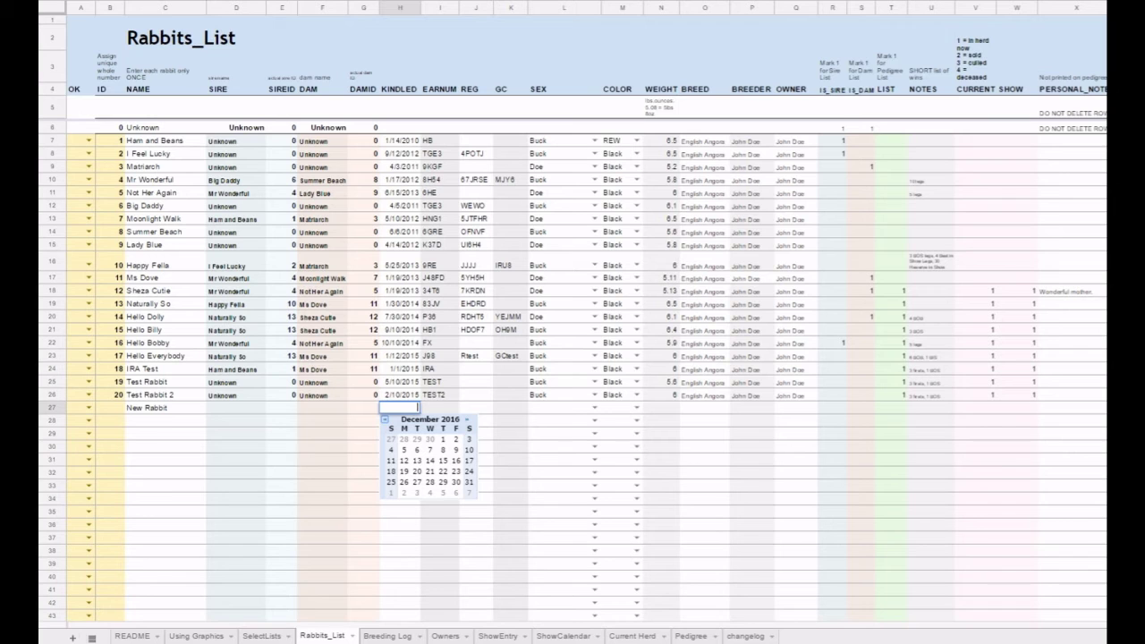
click(456, 481)
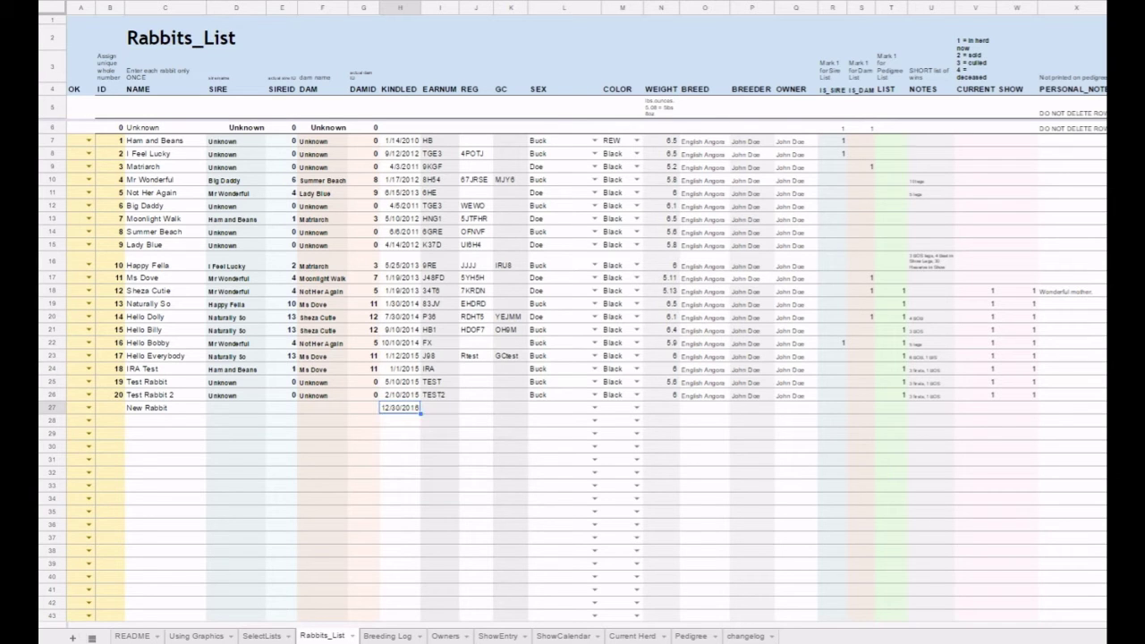
Step: Set New Rabbit's ear number to NEW, its sex to Doe and its color to REW
double_click(439, 407)
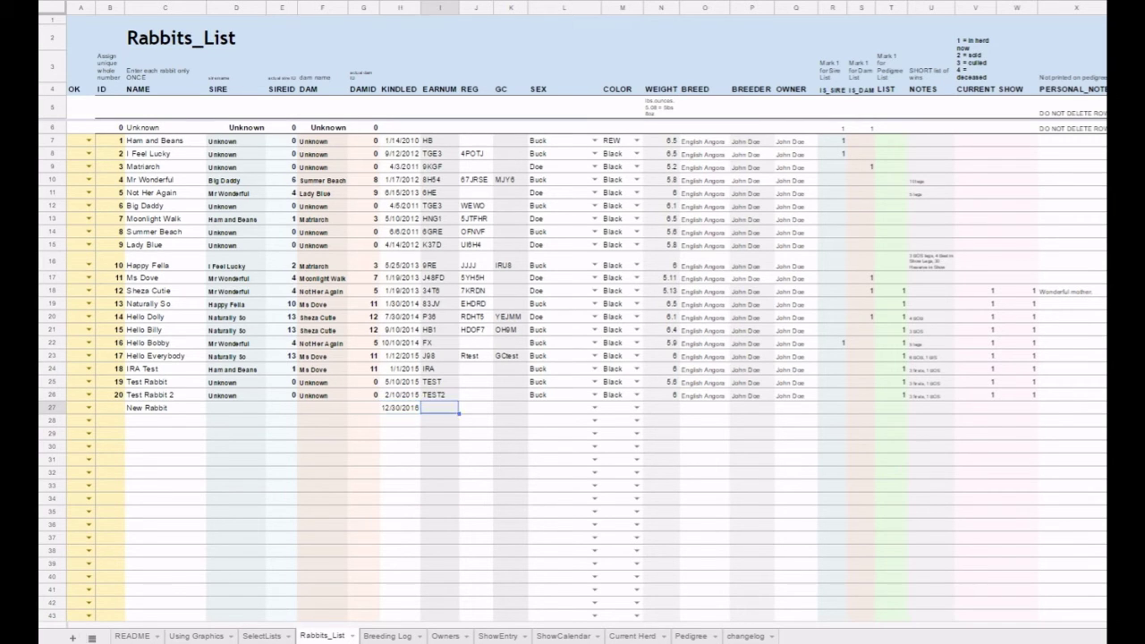
text(NEW)
click(594, 406)
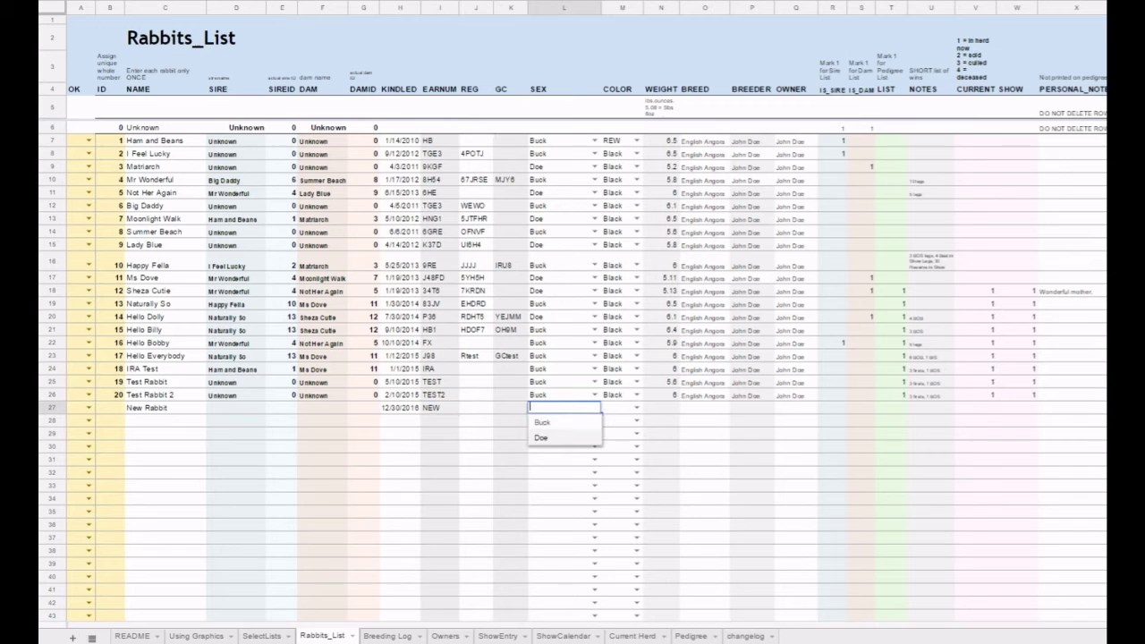
click(540, 438)
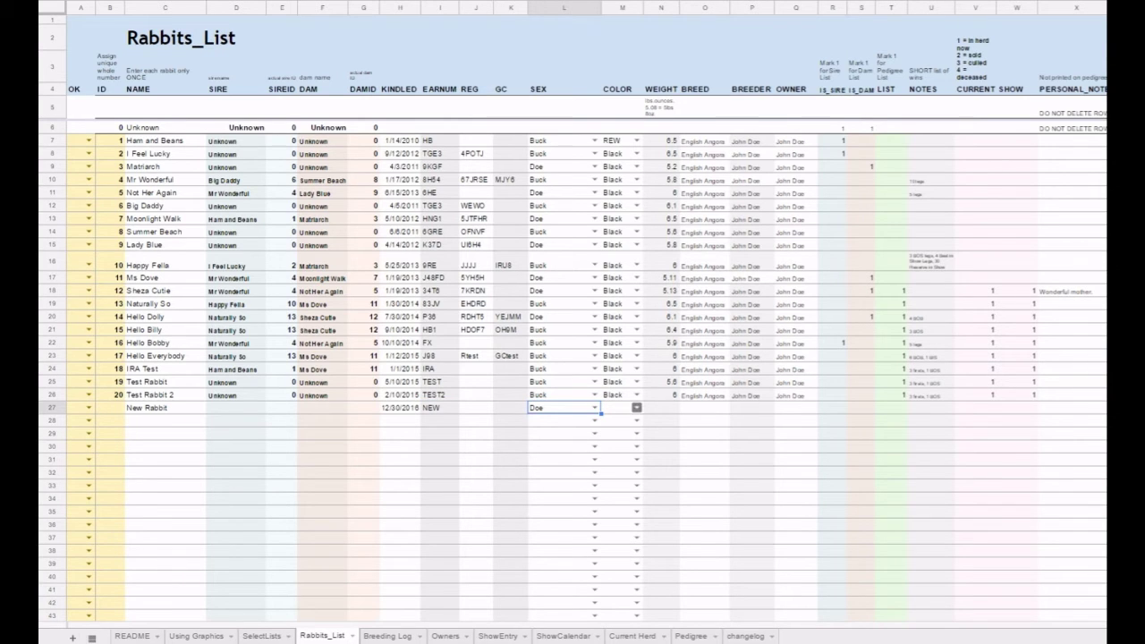
click(636, 407)
click(626, 422)
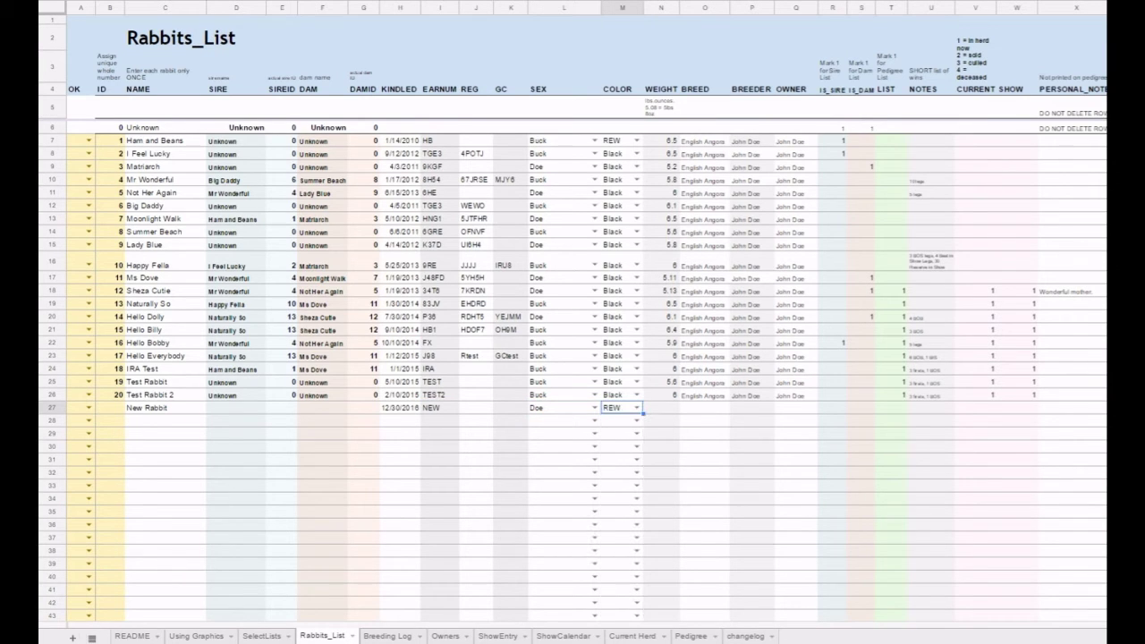
Step: Set New Rabbit's weight to 5 and fill its breed, breeder and owner down from the Test Rabbit 2 row
double_click(660, 407)
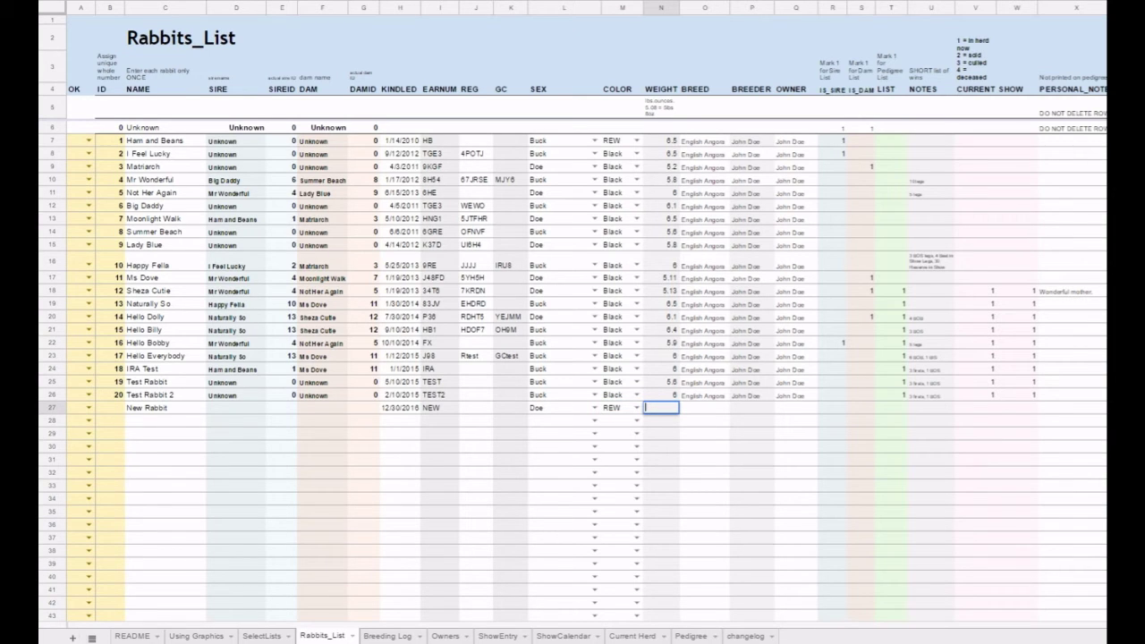
text(5)
click(703, 394)
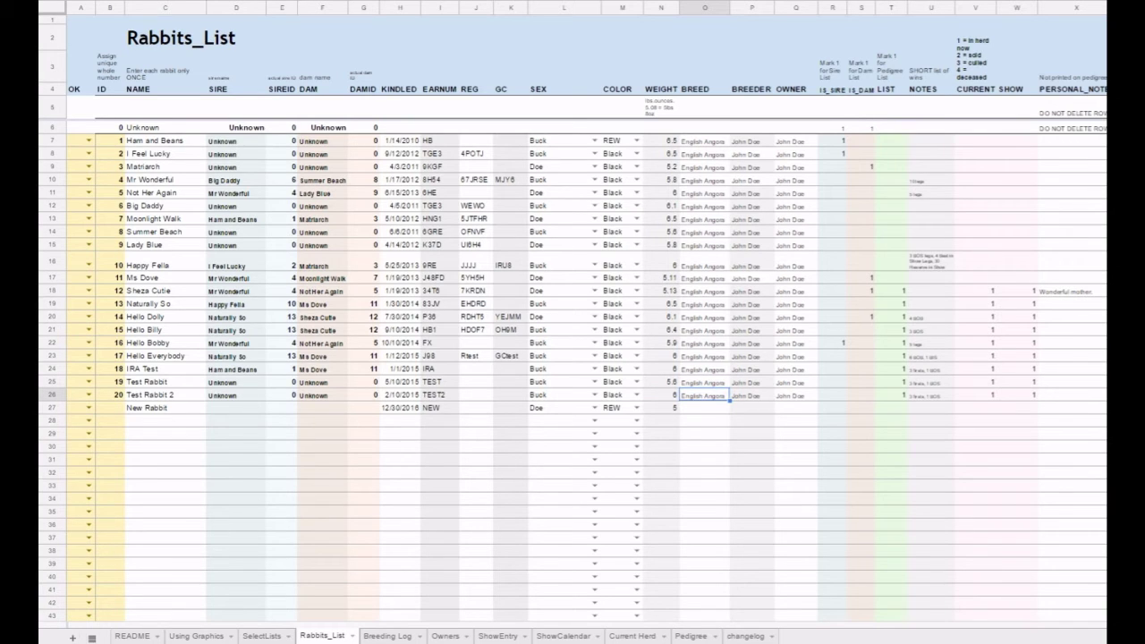
drag(704, 394, 818, 412)
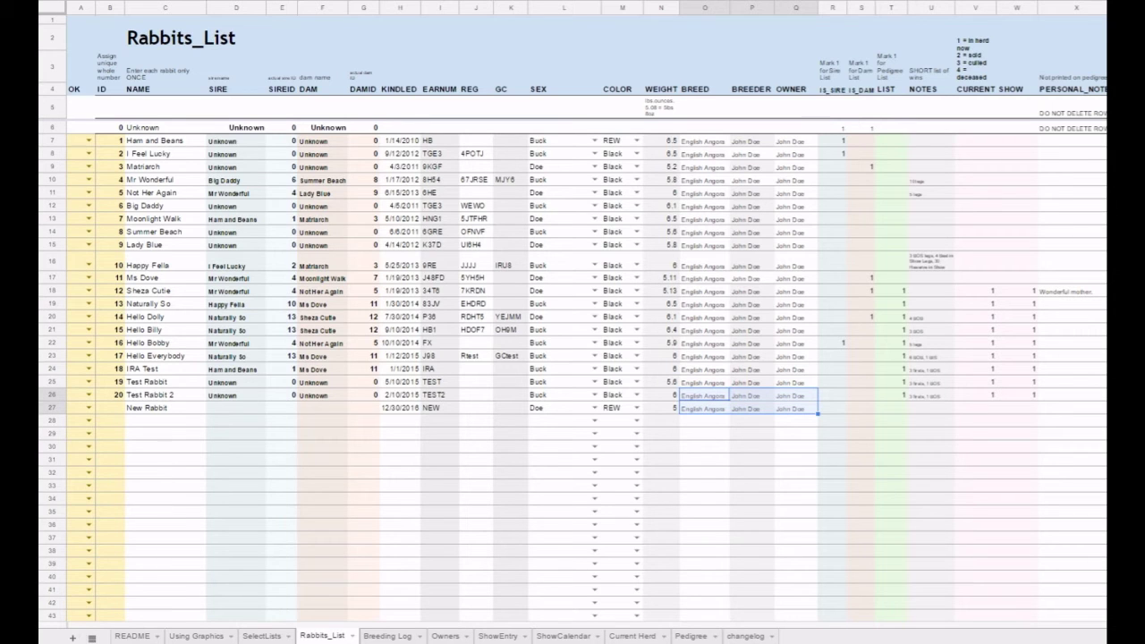
Step: Fill the CURRENT, SHOW and pedigree LIST marks of 1 down from the Test Rabbit 2 row to New Rabbit
click(974, 394)
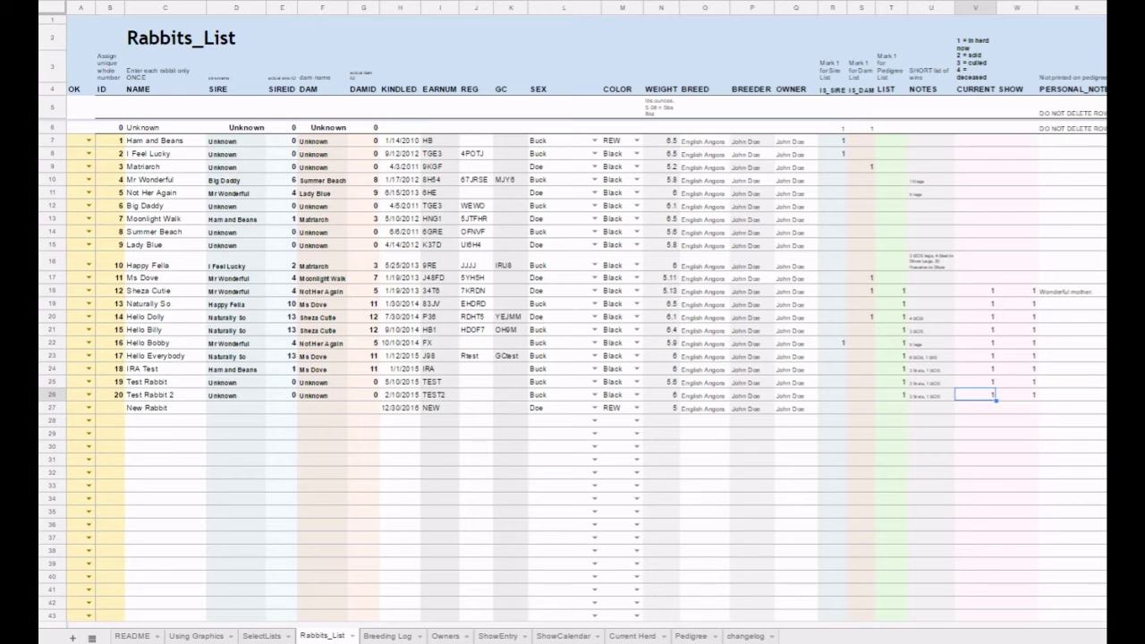
key(shift+Right)
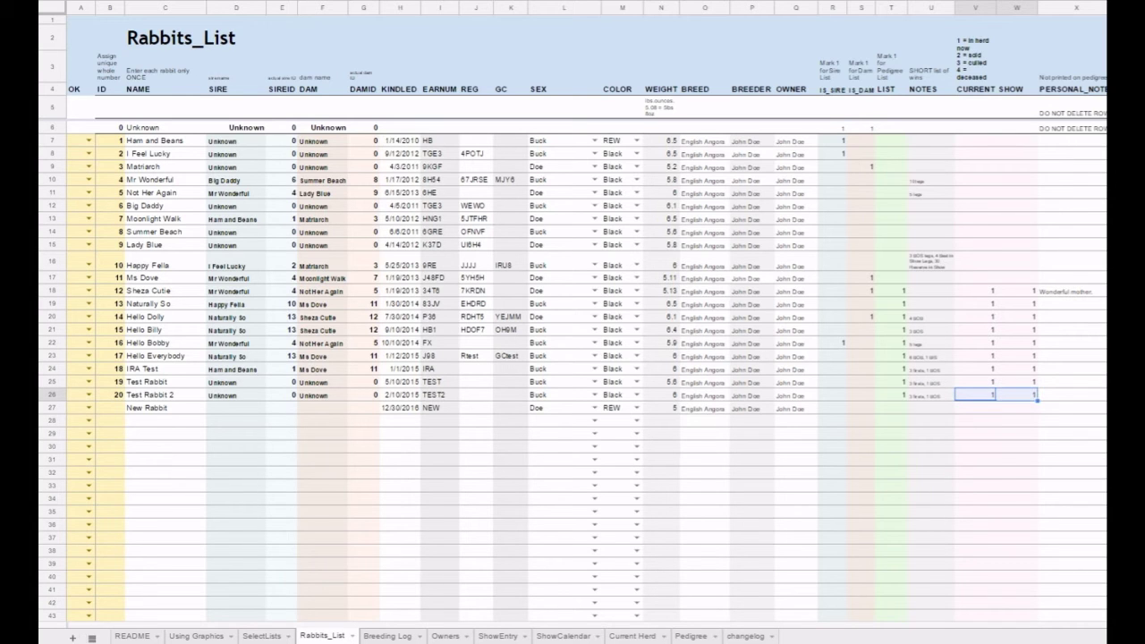
drag(1038, 409, 1037, 412)
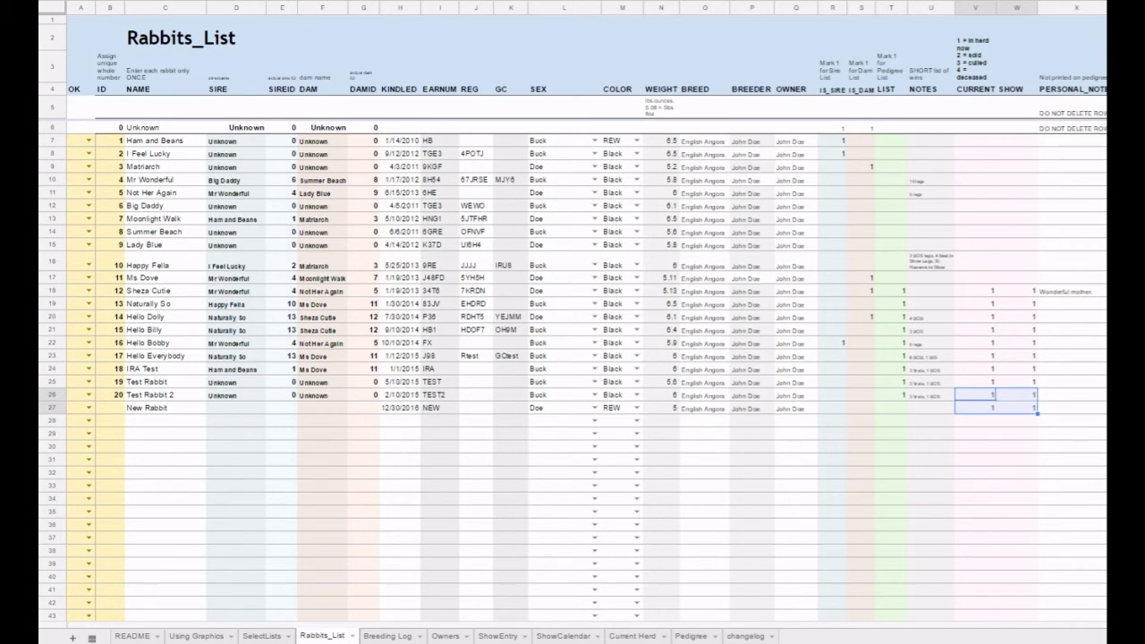
click(891, 394)
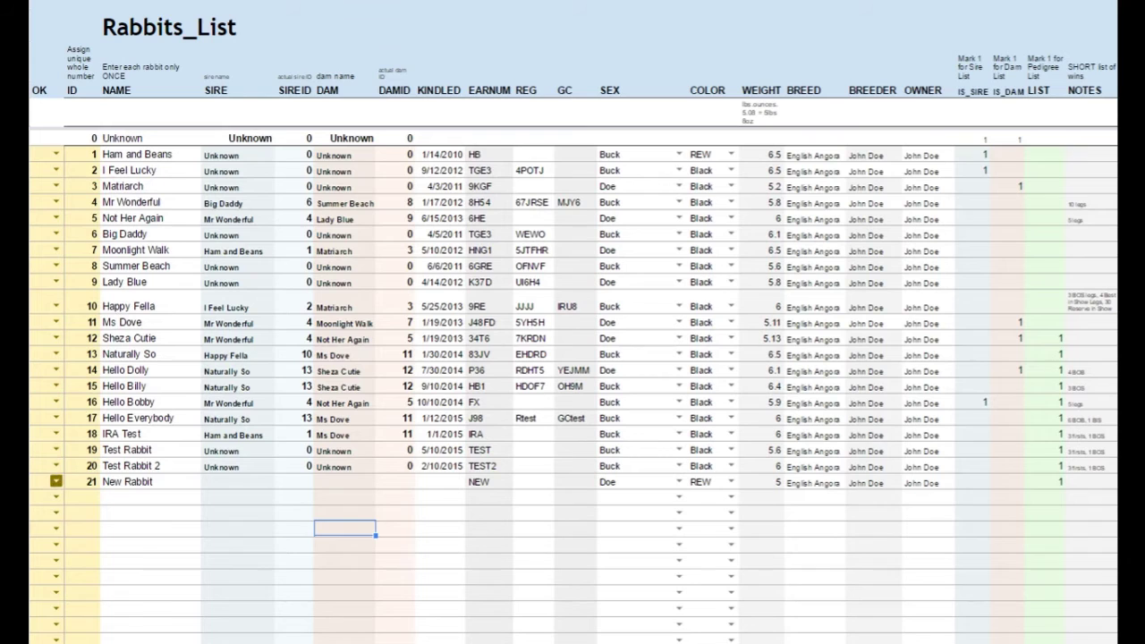
Step: Open the parent selection for New Rabbit and choose Ham and Beans as the sire
click(56, 481)
click(55, 516)
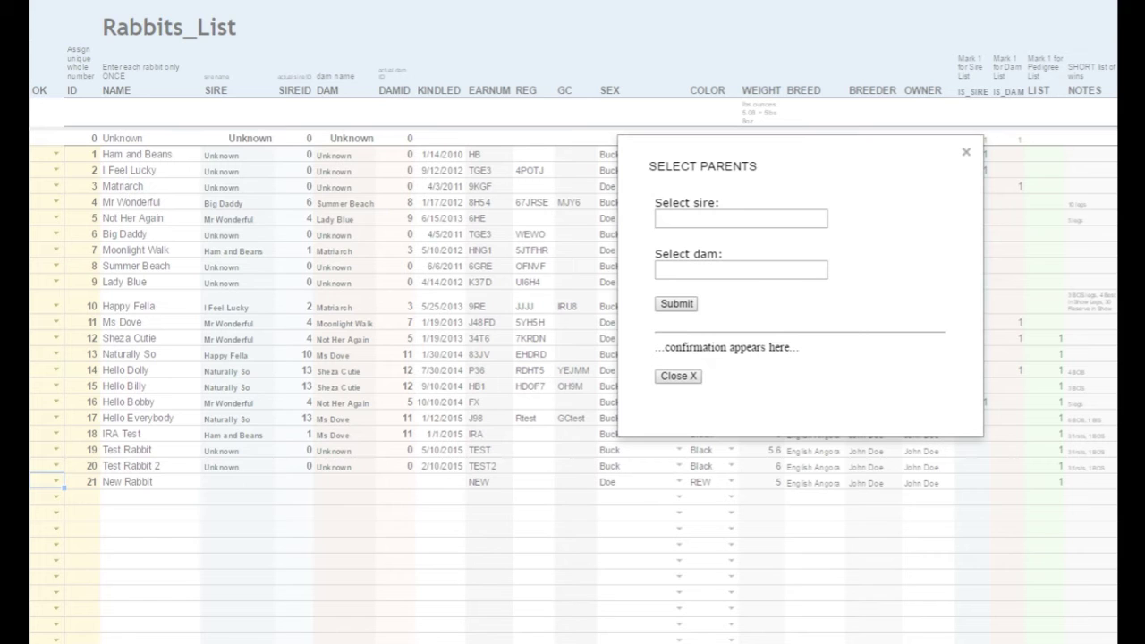
click(740, 218)
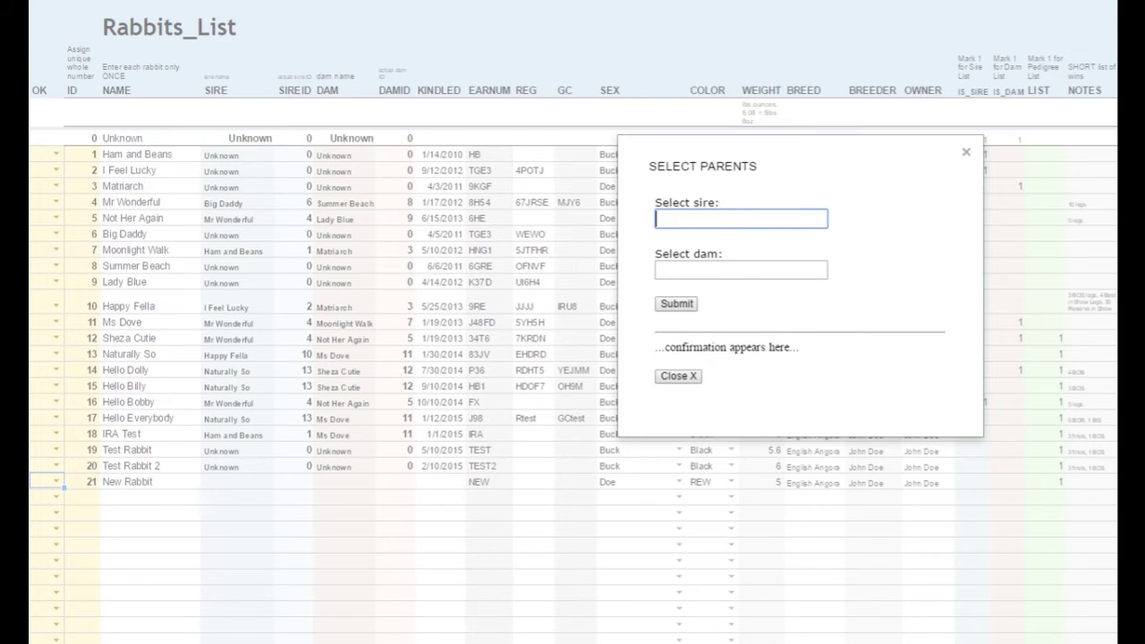
text(h)
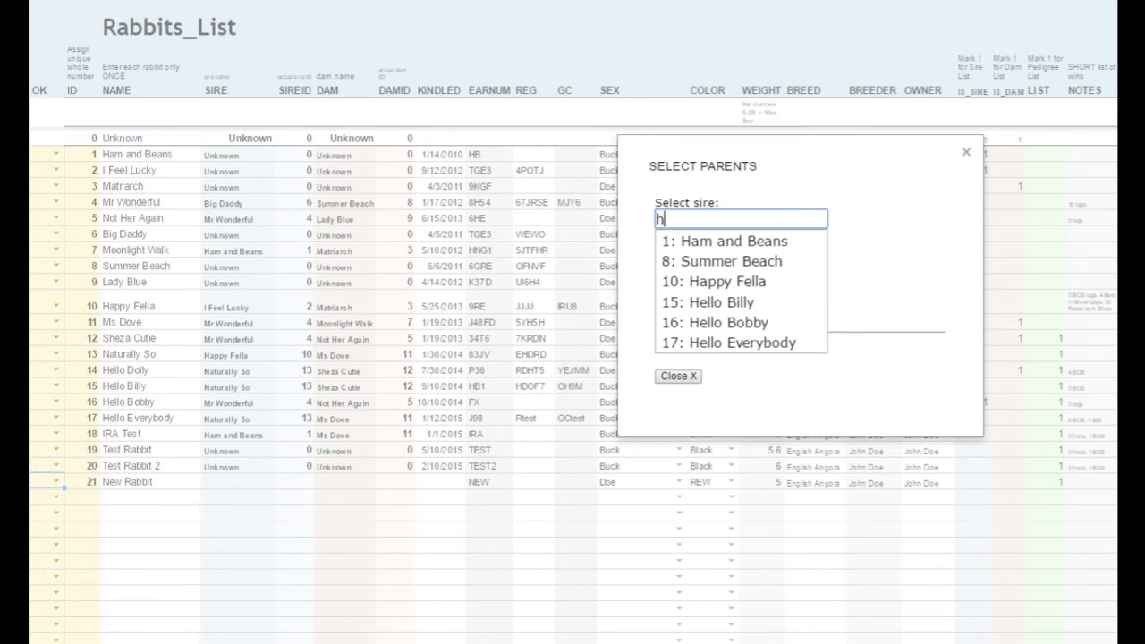
key(Down)
key(Return)
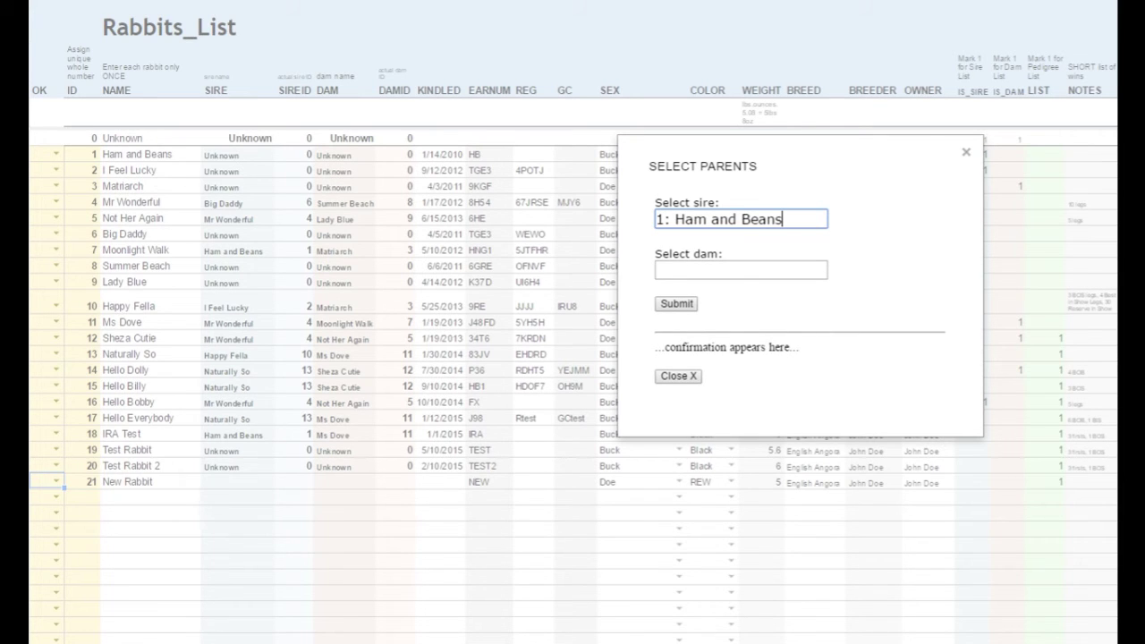
Step: Choose Sheza Cutie as the dam, submit both parents for New Rabbit and close the dialog
click(740, 269)
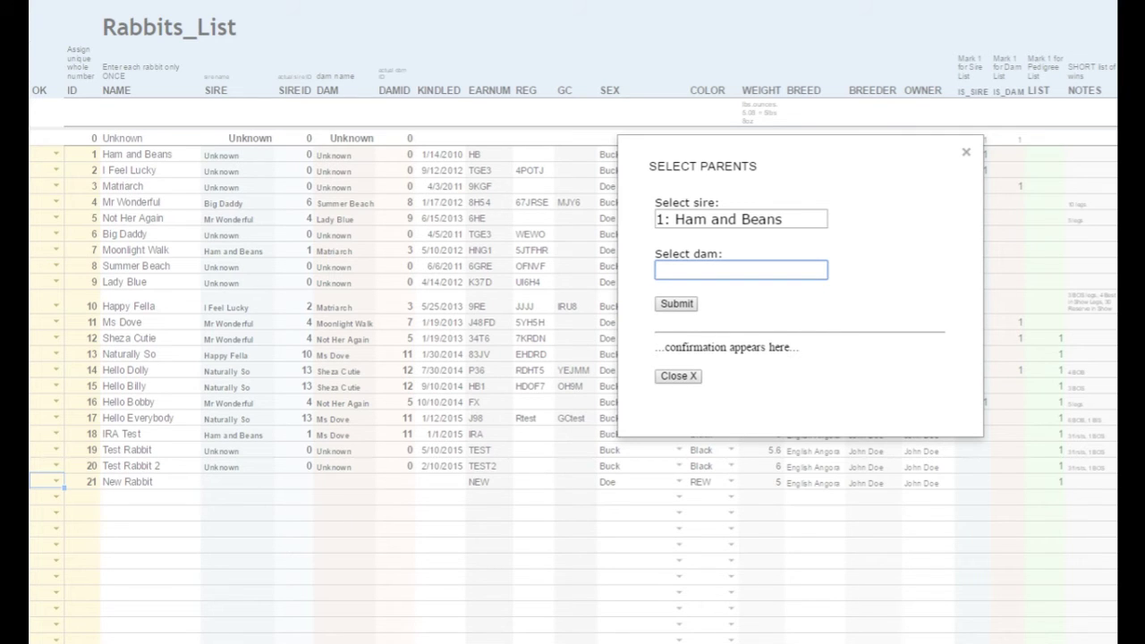
text(sh)
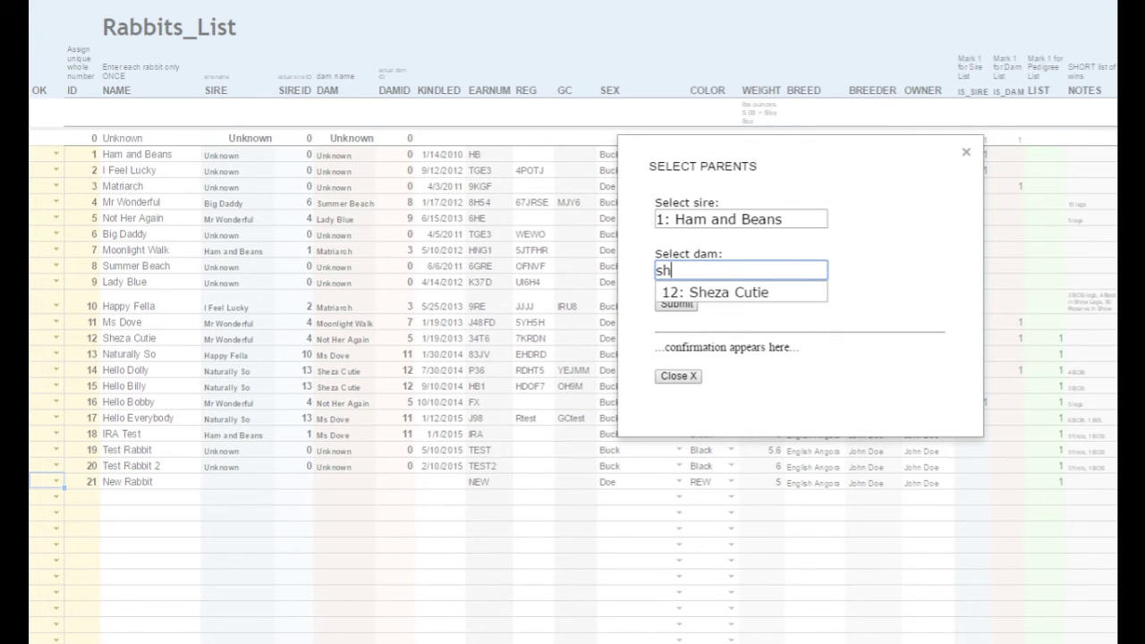
key(Down)
key(Return)
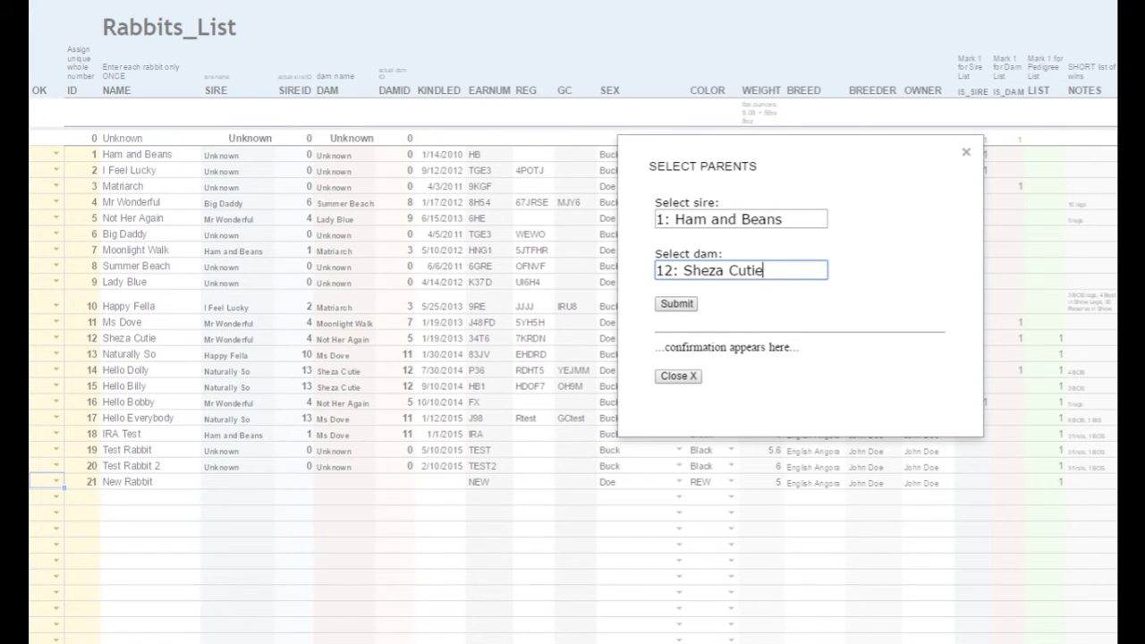
click(675, 303)
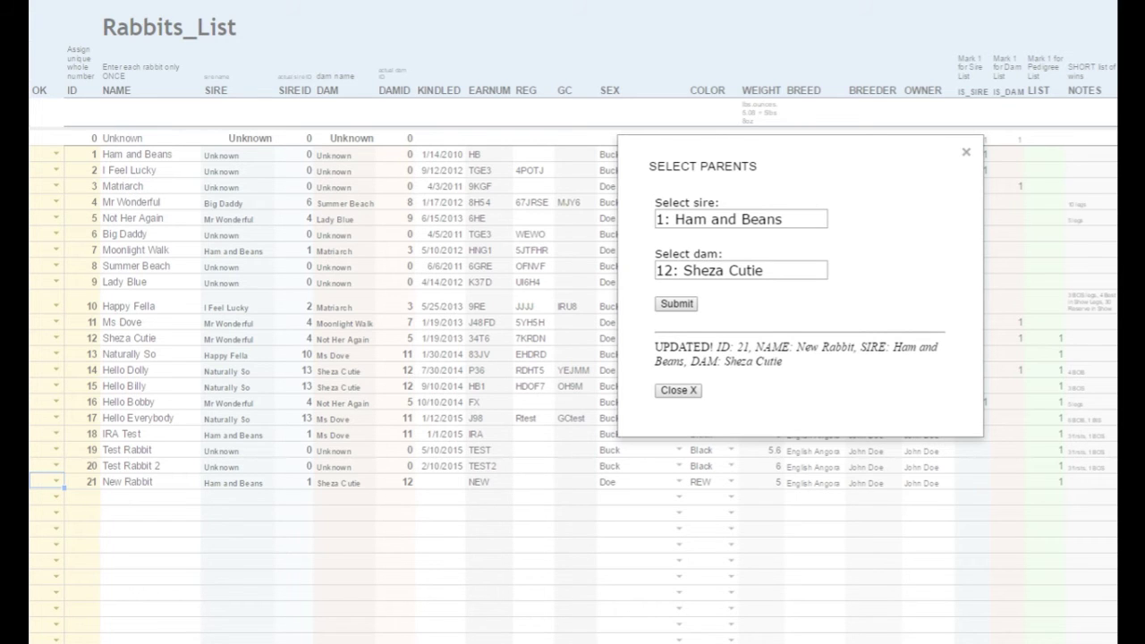
click(677, 390)
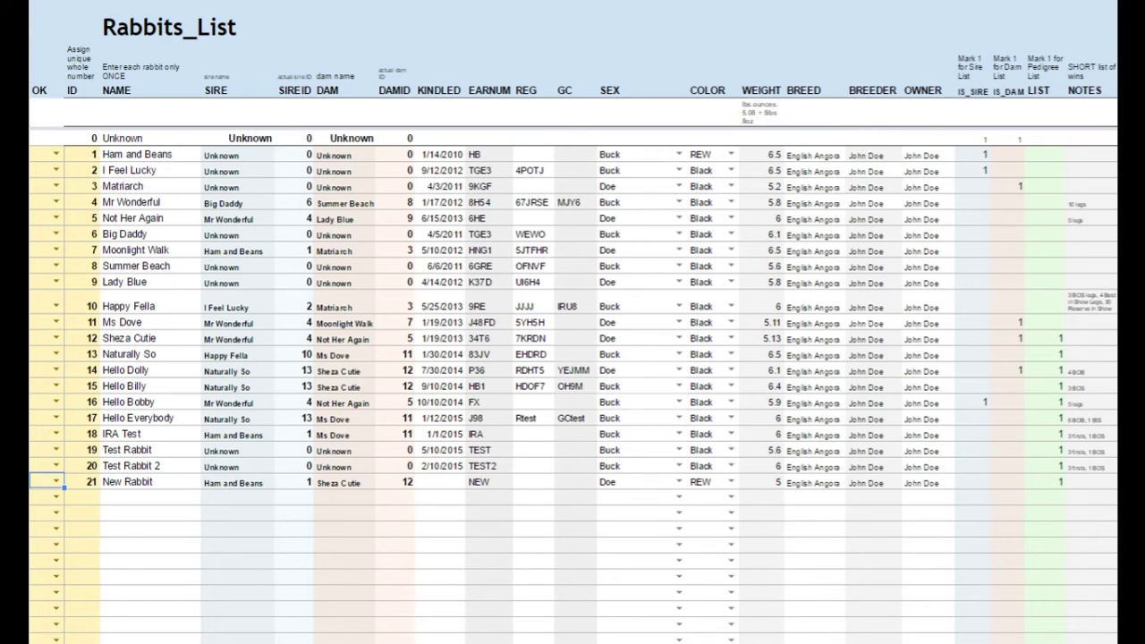
Step: Clear the sire and dam names in the New Rabbit row, keeping its SIREID and DAMID
click(237, 482)
key(Delete)
click(344, 482)
key(Delete)
click(344, 528)
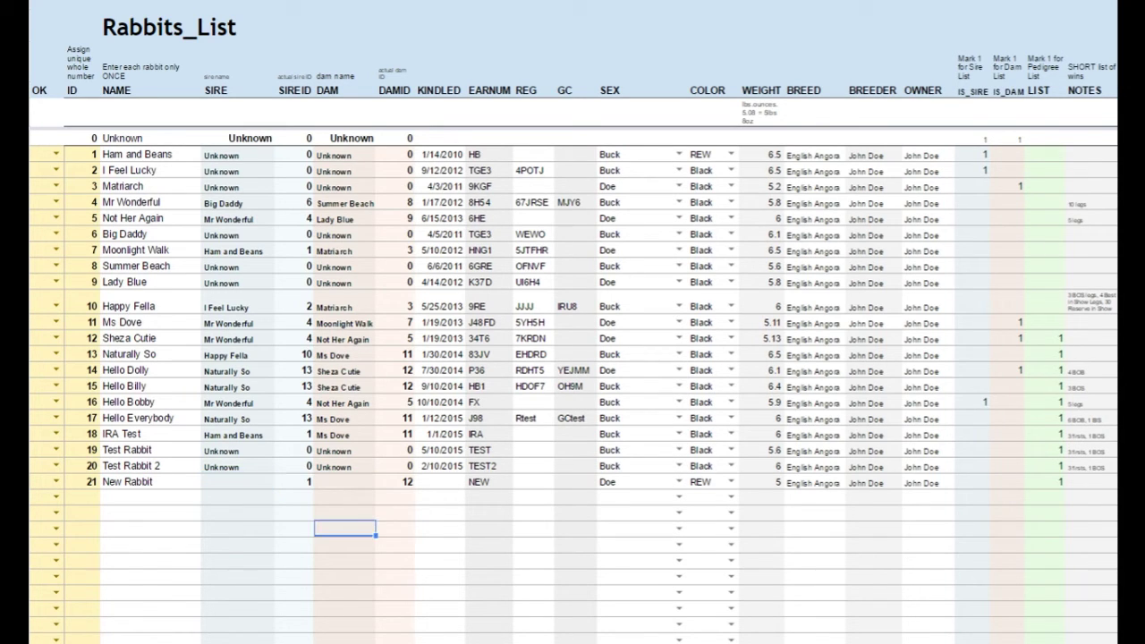
Step: Compare New Rabbit's SIREID and DAMID with the IDs in the Ham and Beans and Sheza Cutie rows
click(295, 481)
ctrl+click(83, 154)
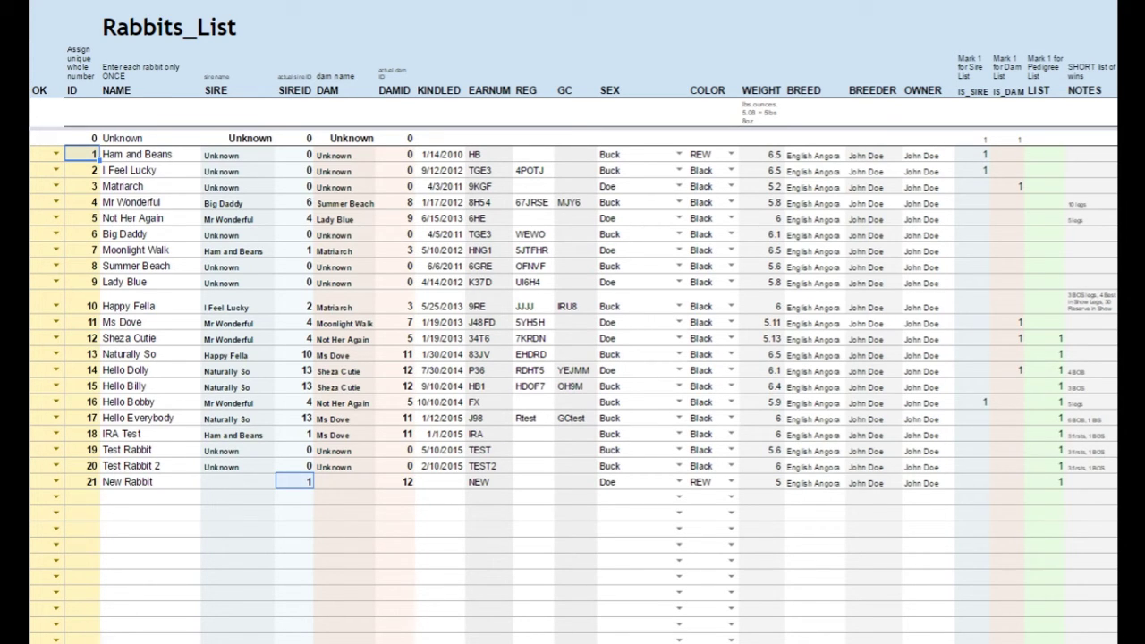
click(394, 481)
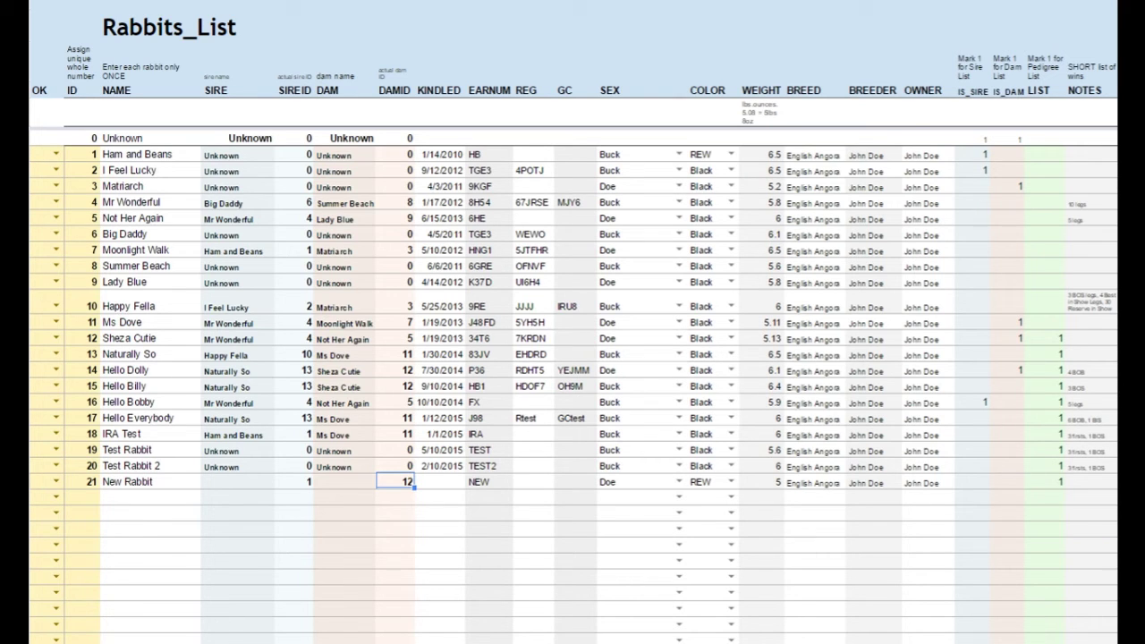
click(82, 338)
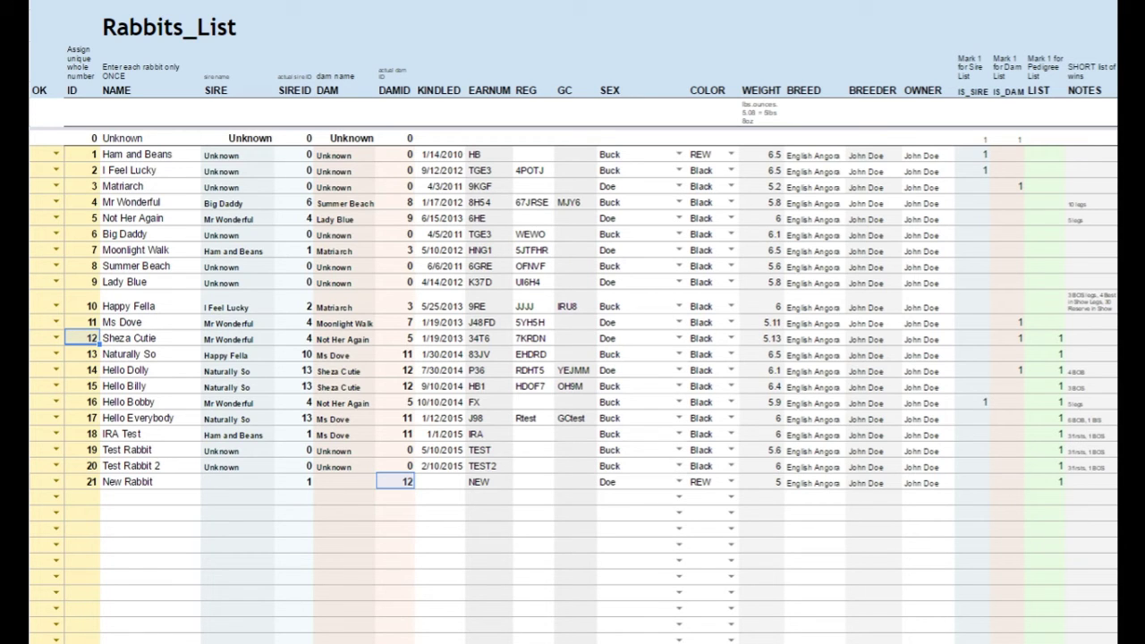
click(489, 528)
Step: Run the update action on New Rabbit to refill its sire and dam names from their IDs, and check both names
click(55, 481)
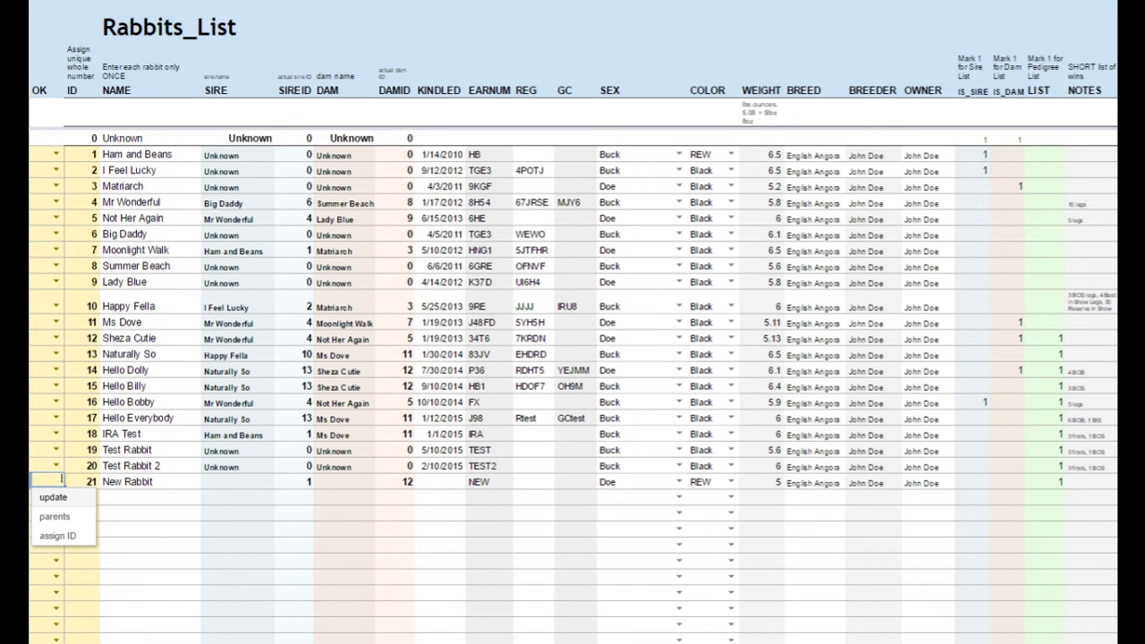
click(52, 498)
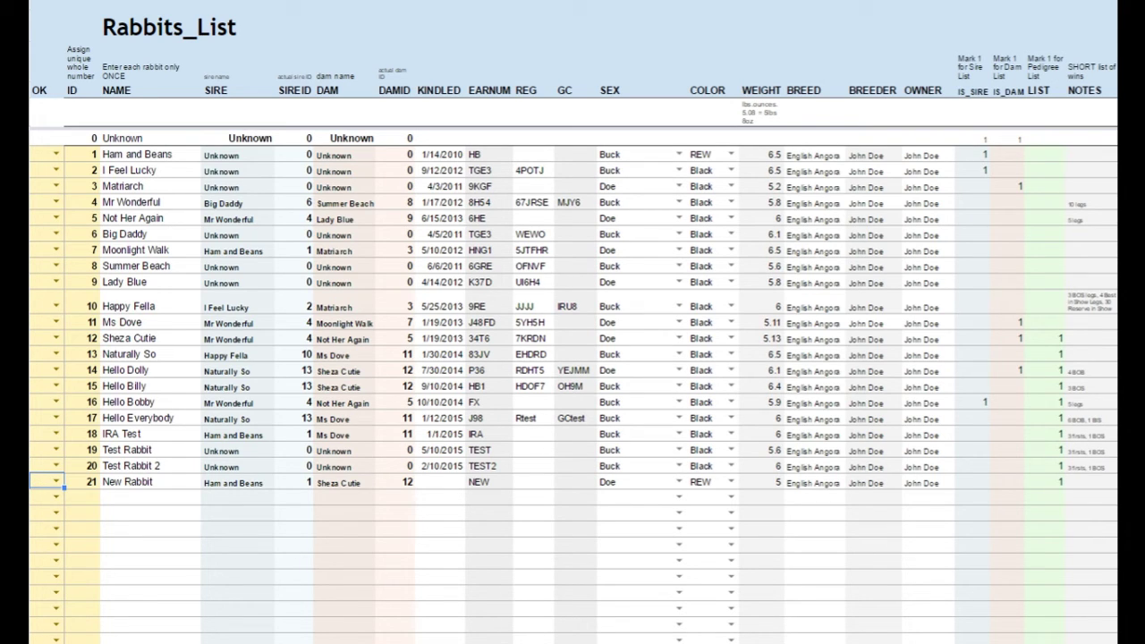
click(237, 482)
ctrl+click(345, 482)
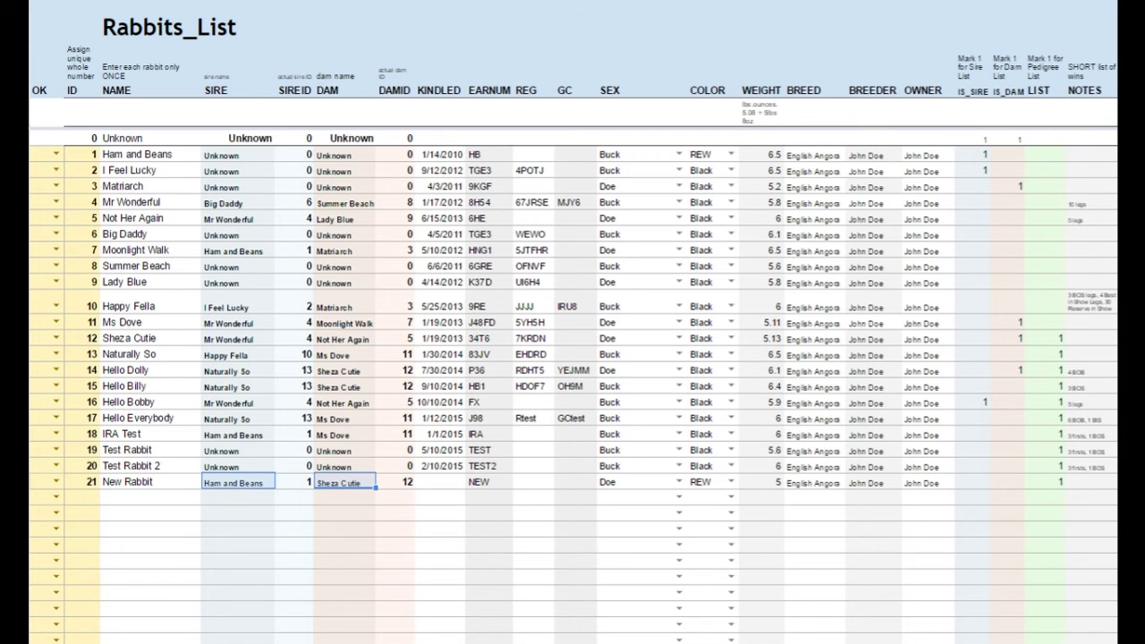
click(440, 544)
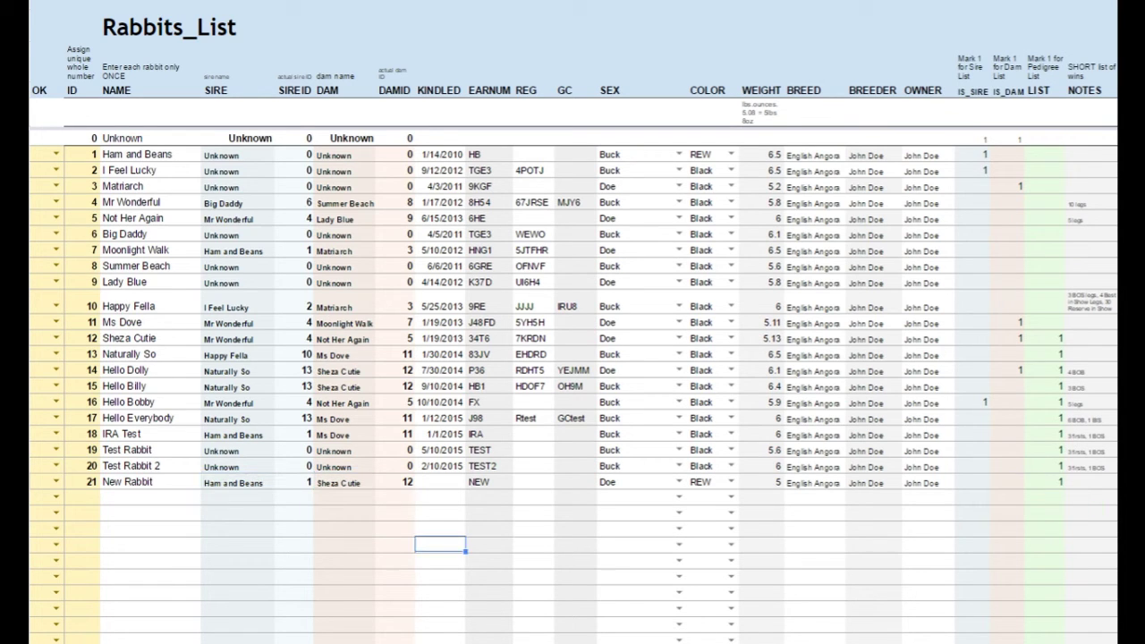
Step: Clear New Rabbit's ID and use the assign ID action to give it an ID automatically
click(81, 481)
key(Delete)
click(56, 481)
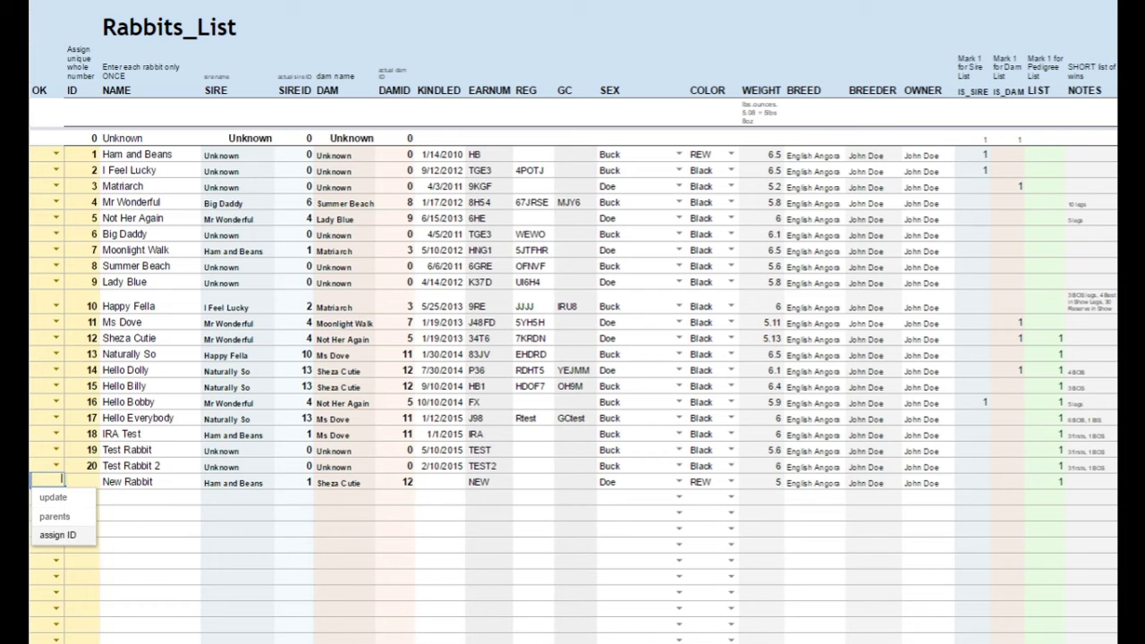
click(57, 535)
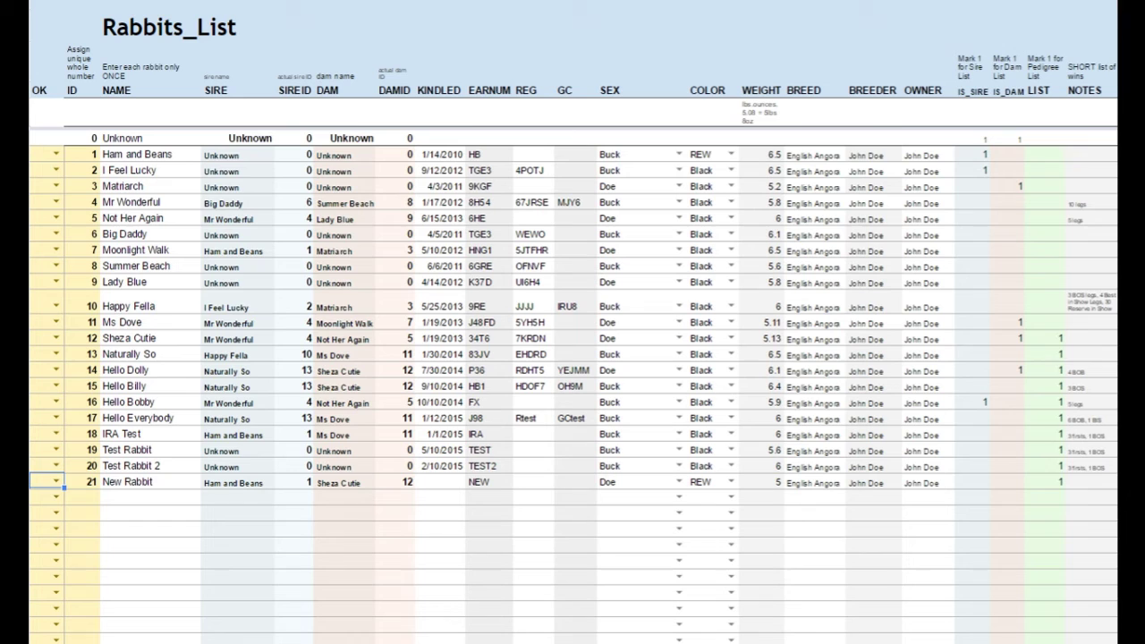
click(81, 482)
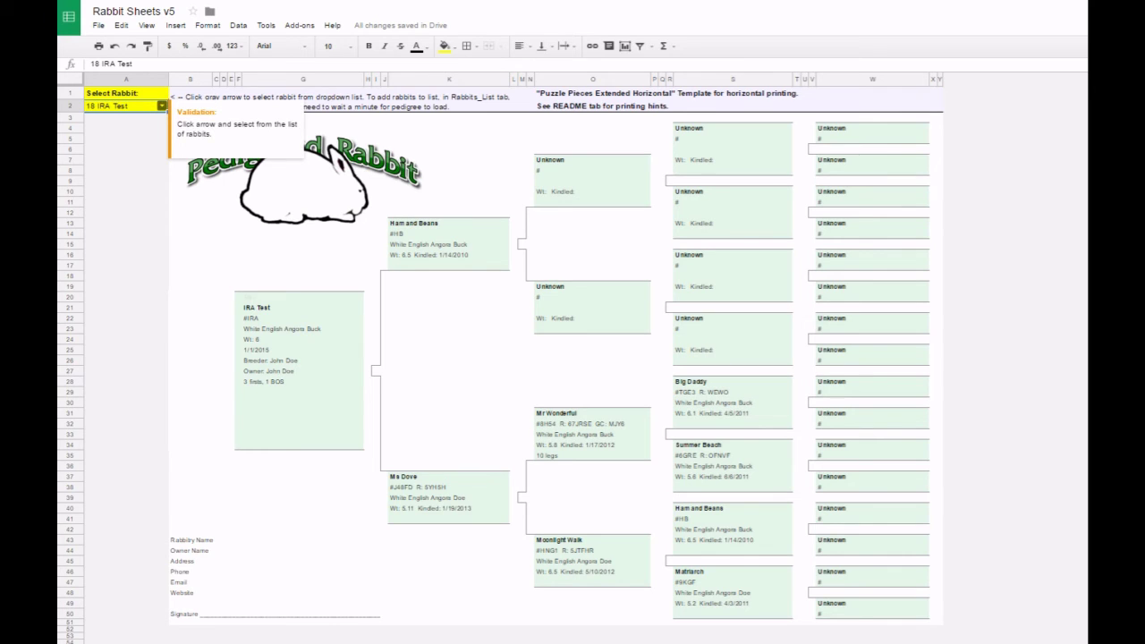
Step: On the horizontal pedigree sheet, select 20 Test Rabbit 2 and switch the selection to 17 Hello Everybody
click(162, 105)
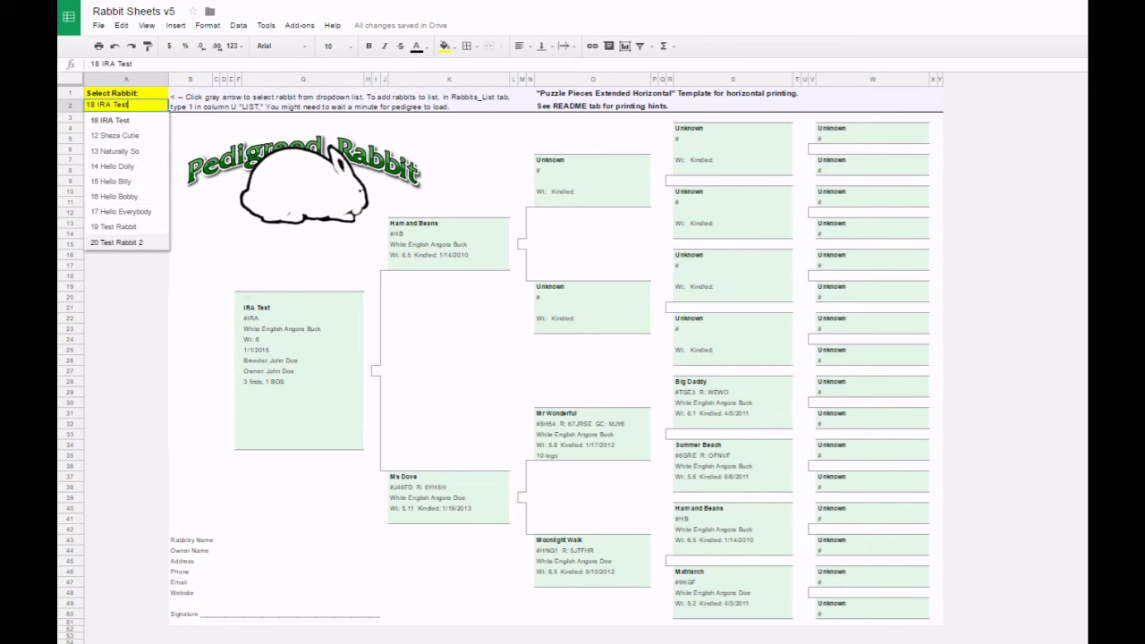
key(Return)
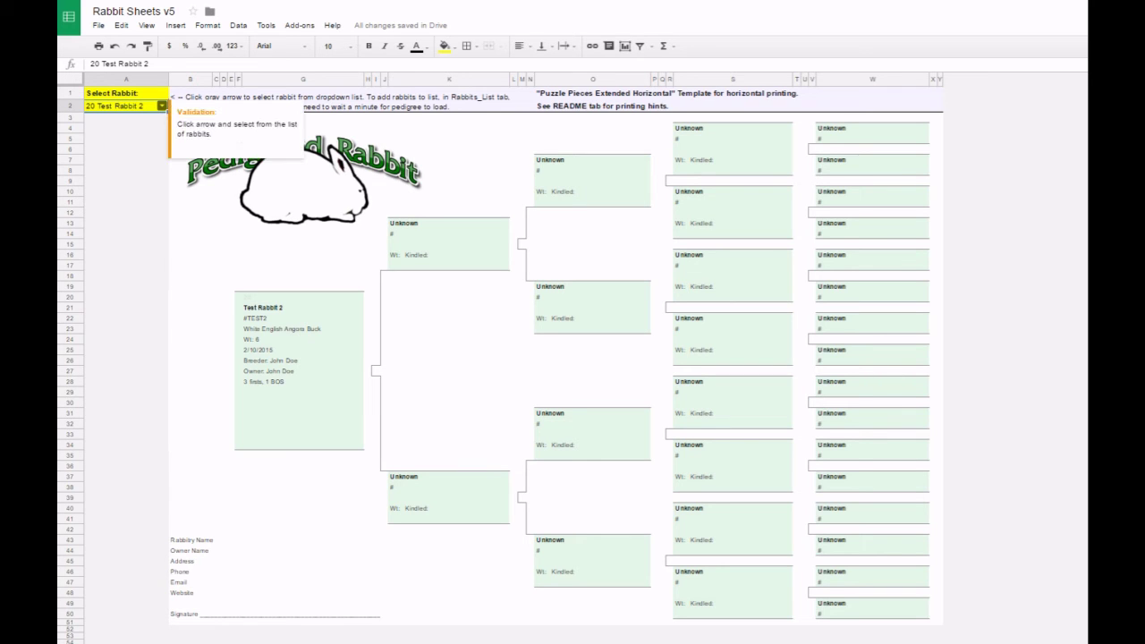
click(162, 105)
key(Down)
key(Up)
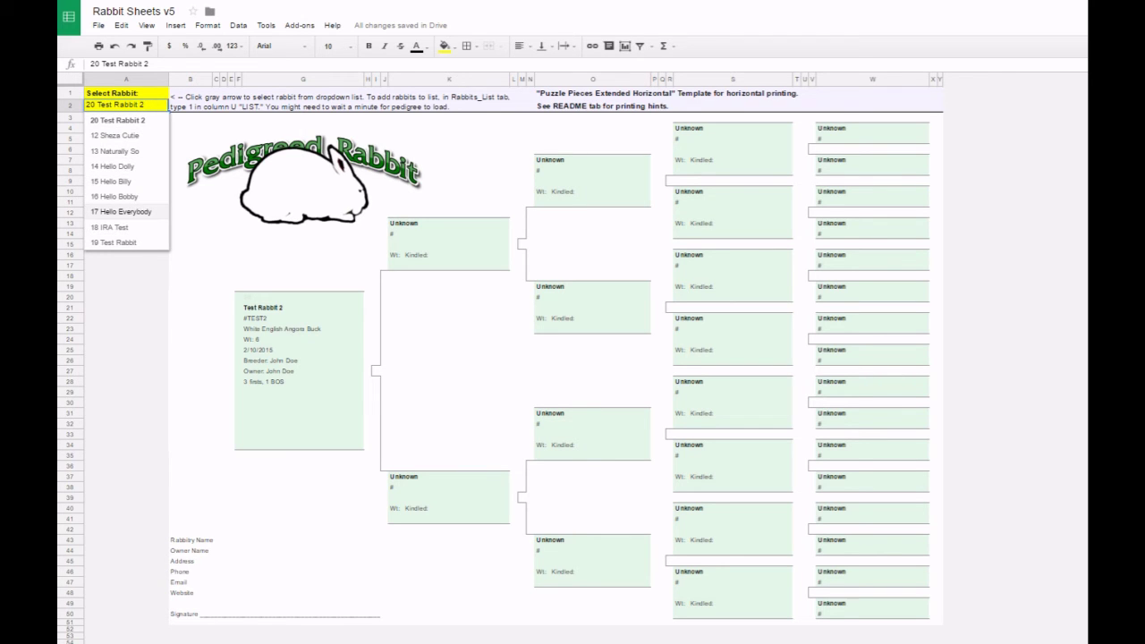
key(Return)
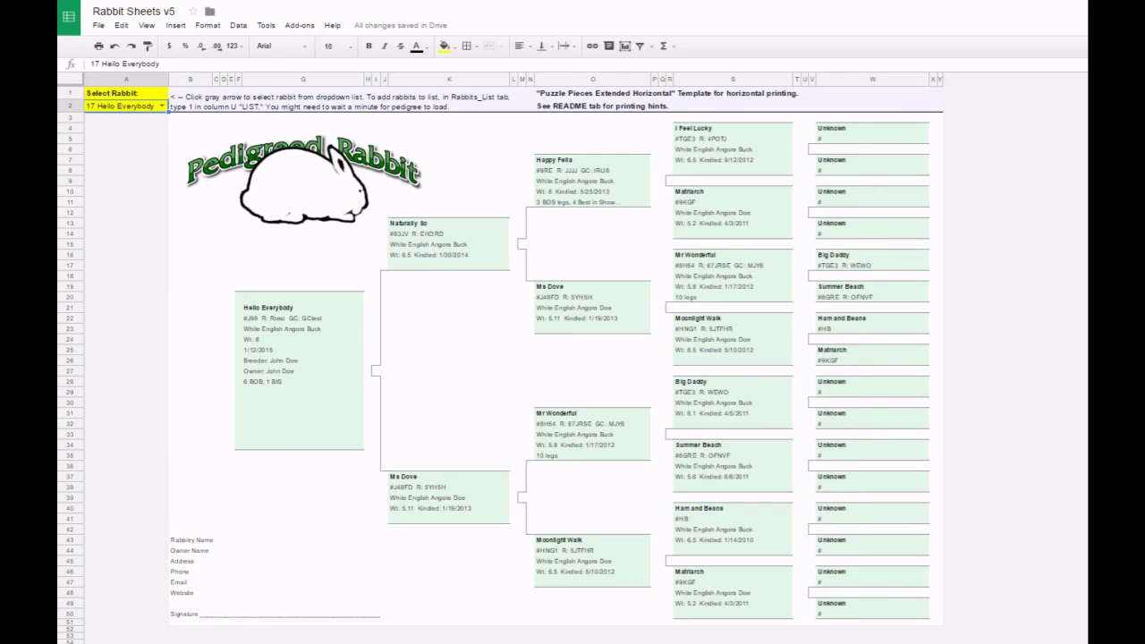
Step: Send the whole pedigree area below the header rows to print as Selection, with no gridlines and no repeated row headers
drag(933, 117, 189, 622)
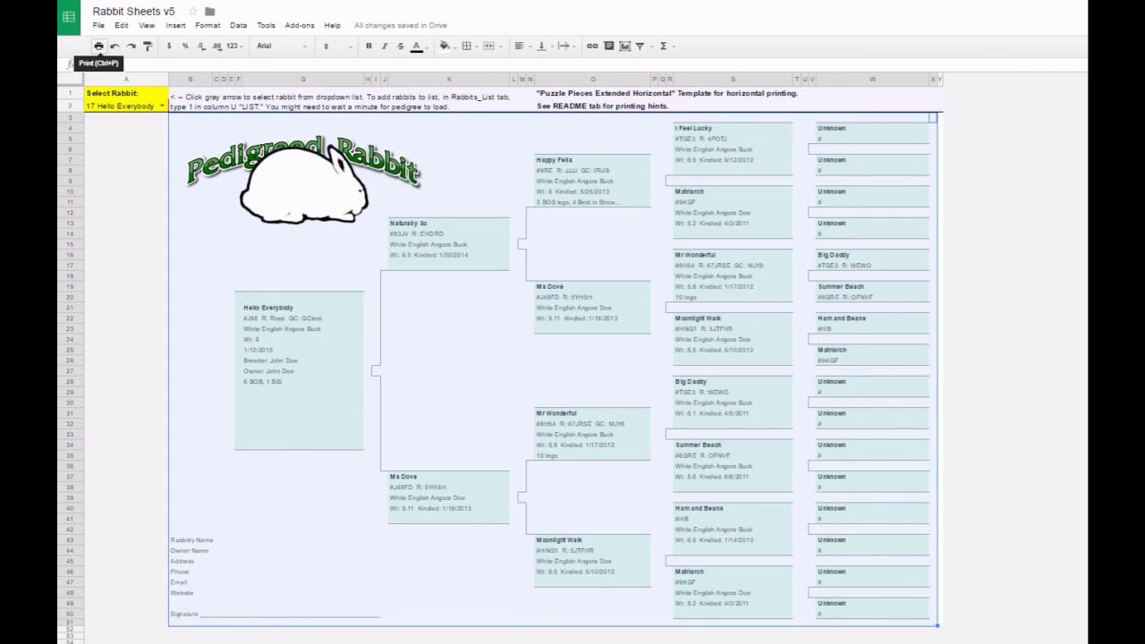
click(98, 46)
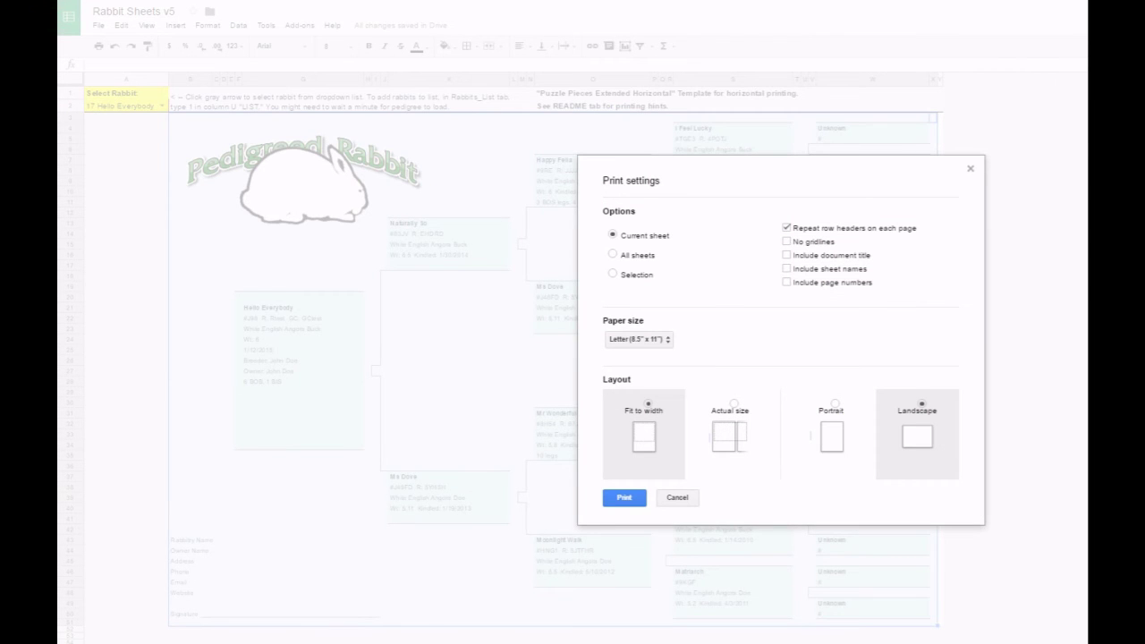
click(613, 274)
click(786, 242)
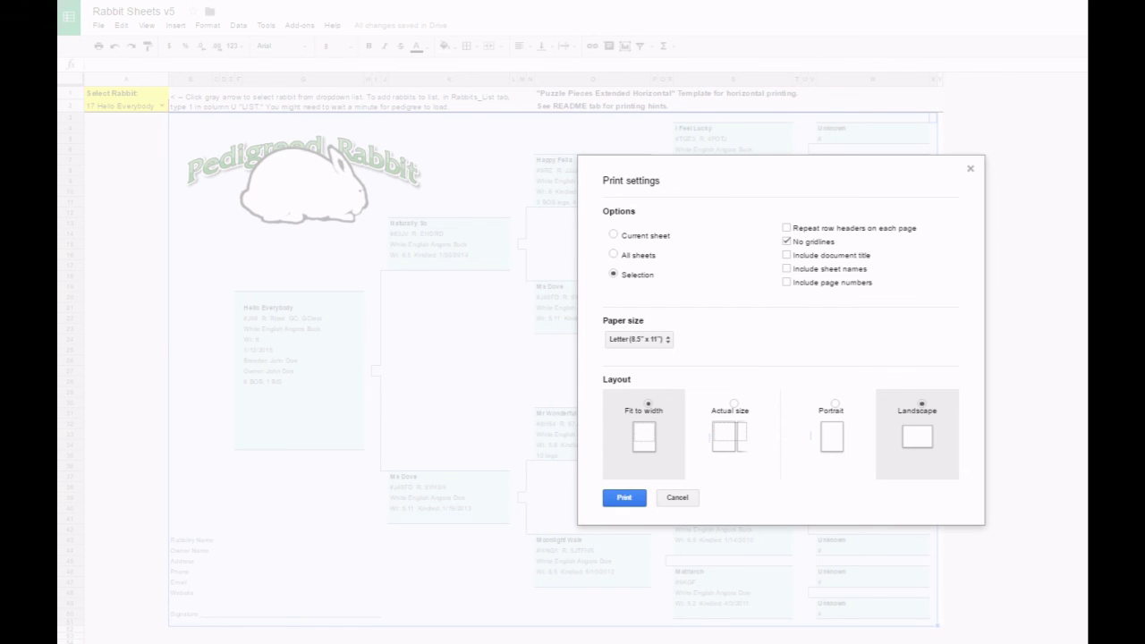
click(624, 497)
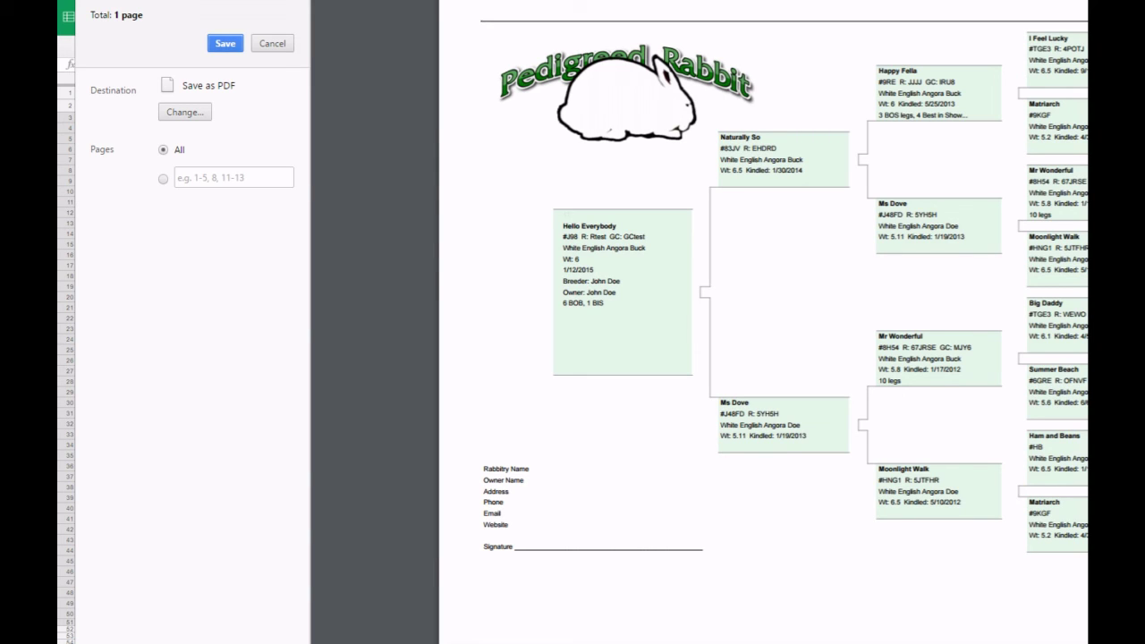
Step: Change the print destination to Save to Google Drive and name the file Hello Everybody Pedigree
click(187, 109)
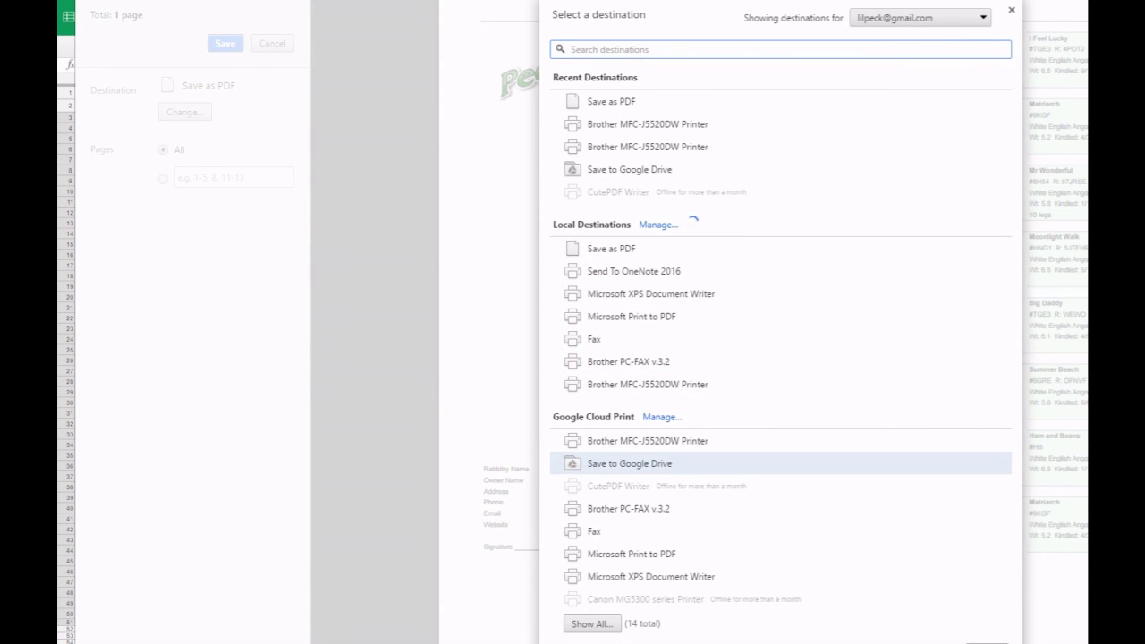
click(628, 464)
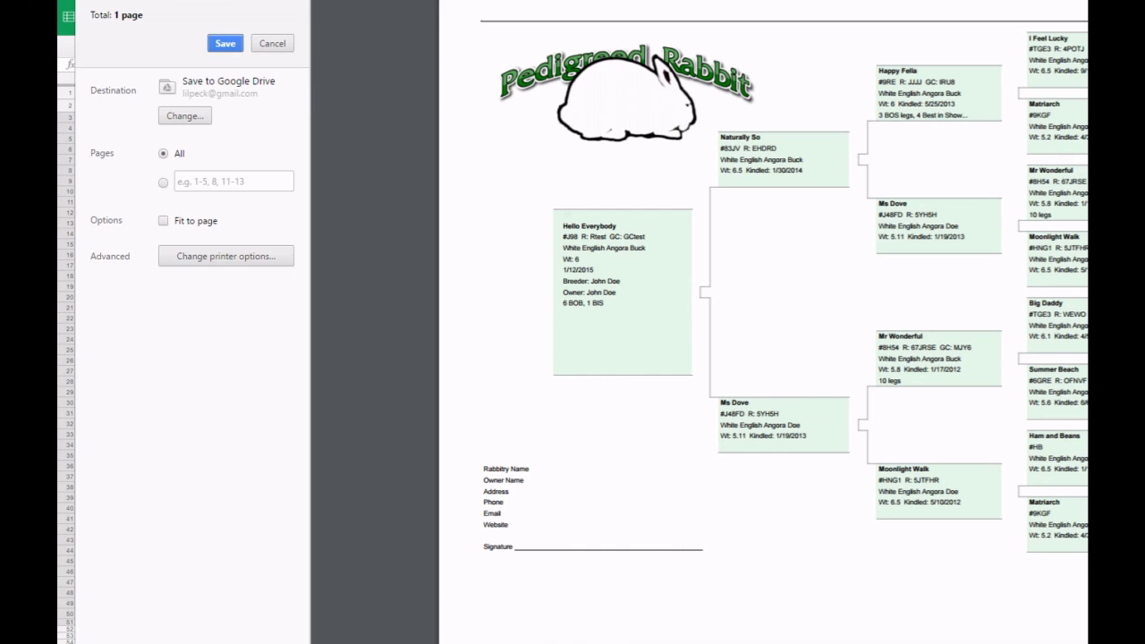
click(225, 255)
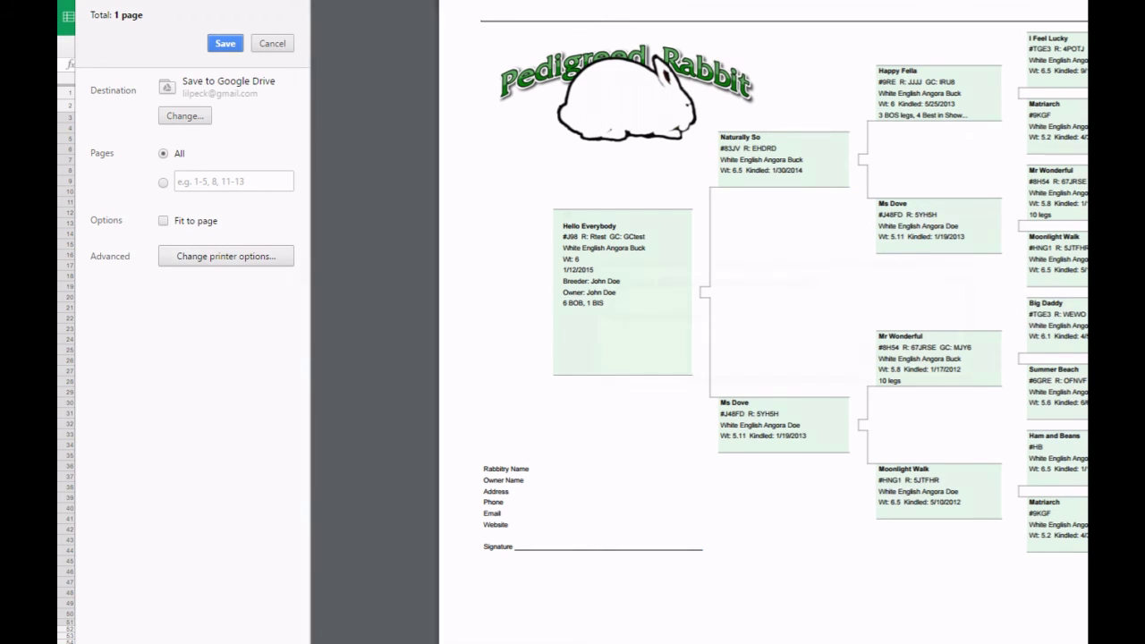
click(883, 329)
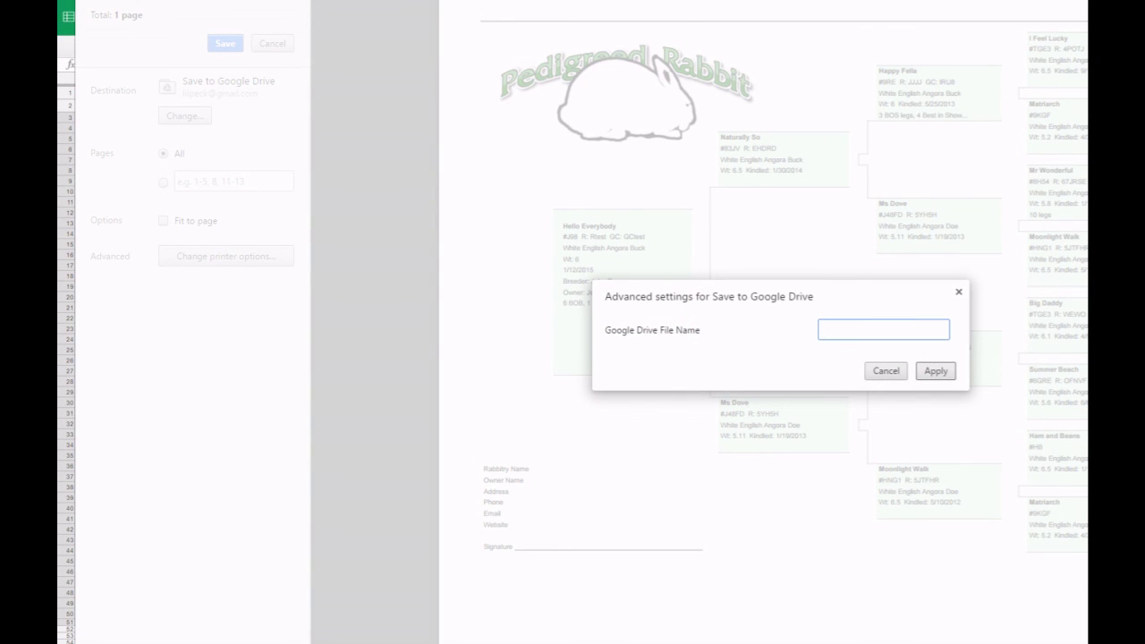
text(Hello Everybody Pedigree)
key(Return)
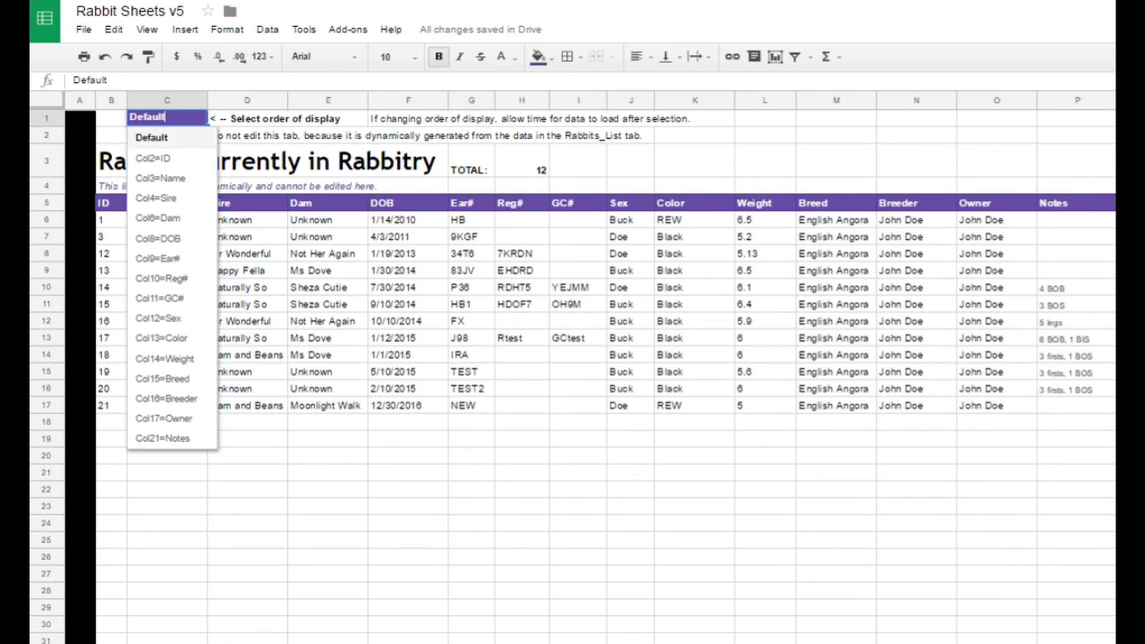
Step: Set the display order of the Rabbits Currently in Rabbitry list to Col3=Name
key(Up)
key(Up)
key(Up)
key(Up)
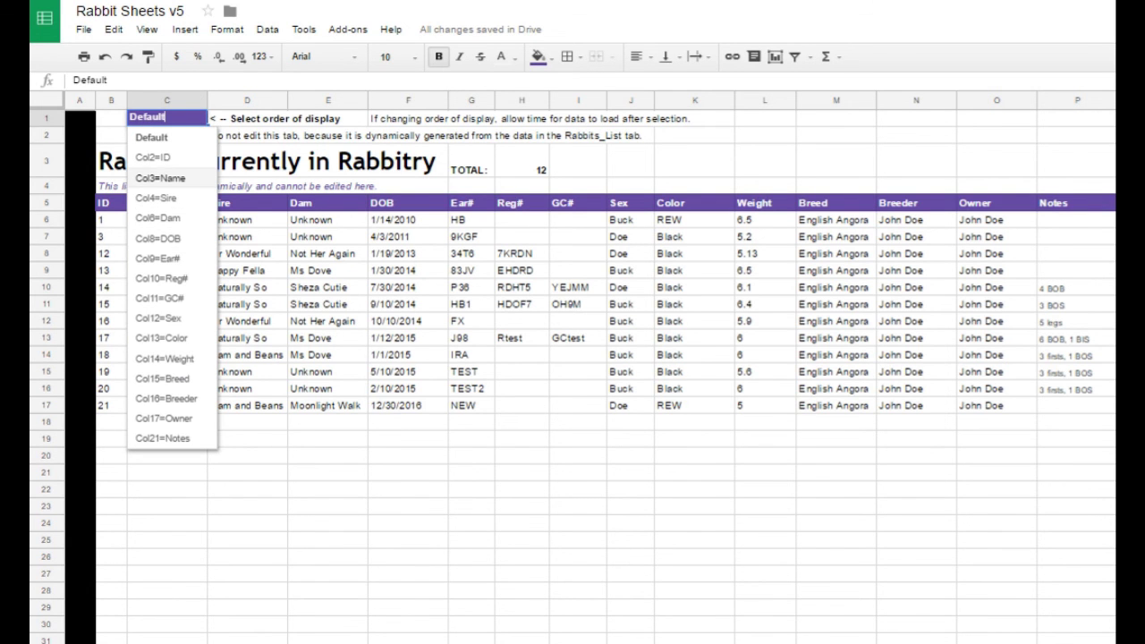
key(Return)
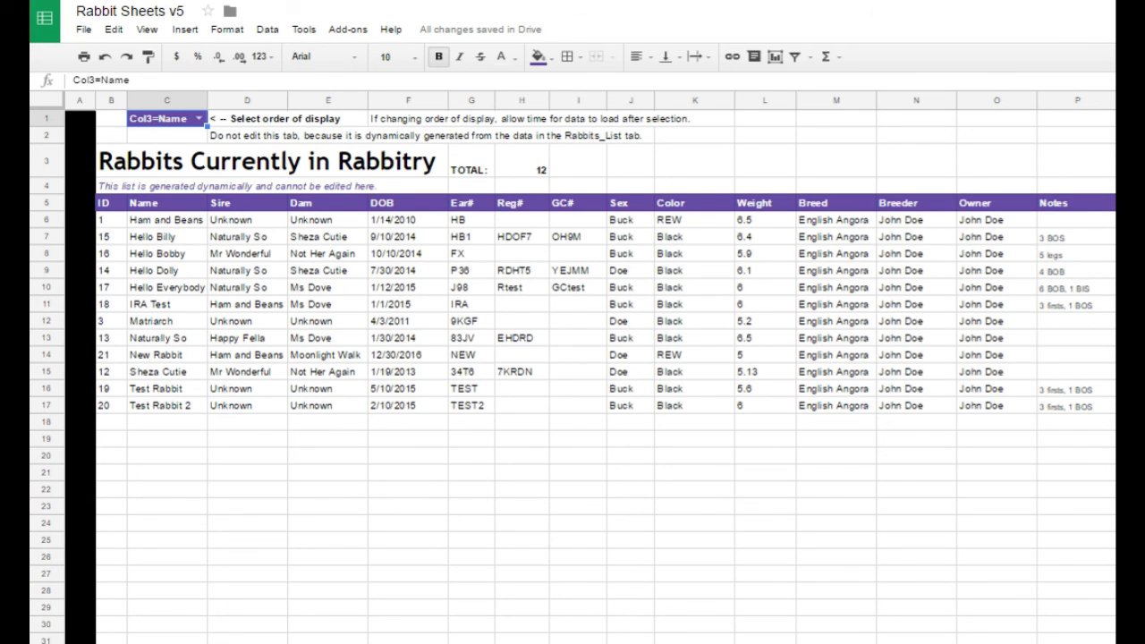
Step: Order the Rabbits Currently in Rabbitry list by Col2=ID and switch the order to Col12=Sex
click(199, 118)
key(Down)
key(Down)
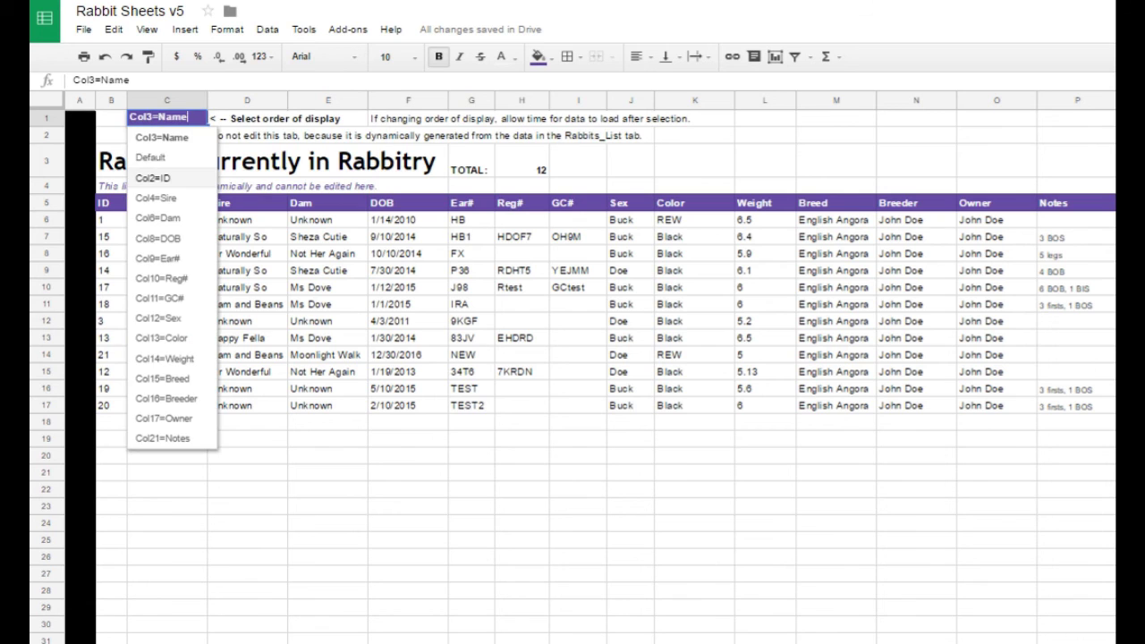
key(Return)
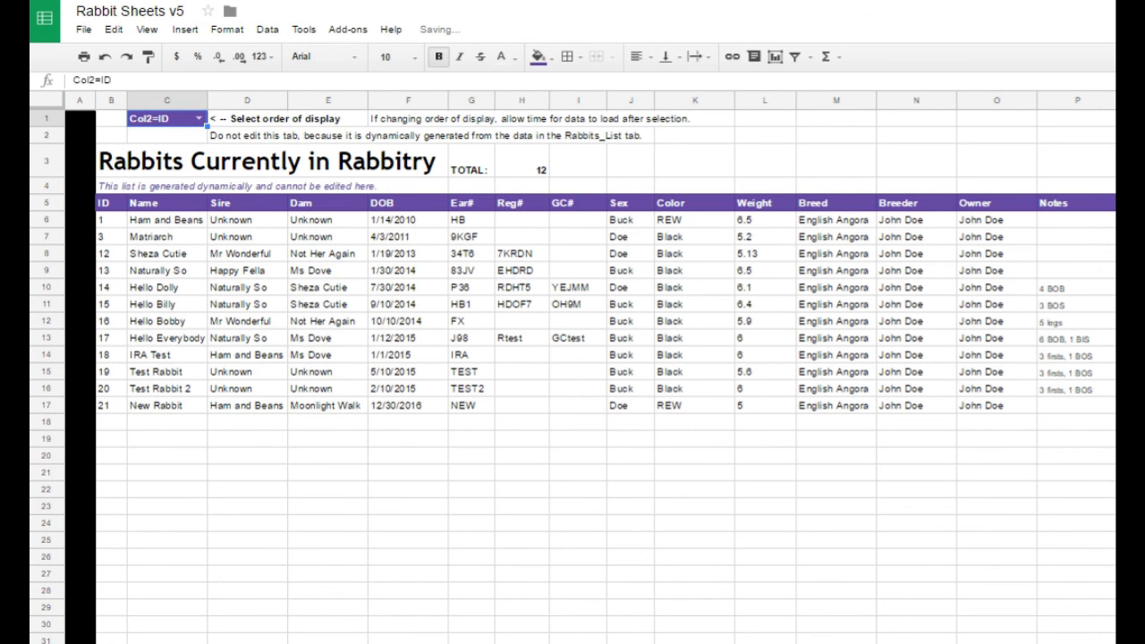
click(198, 118)
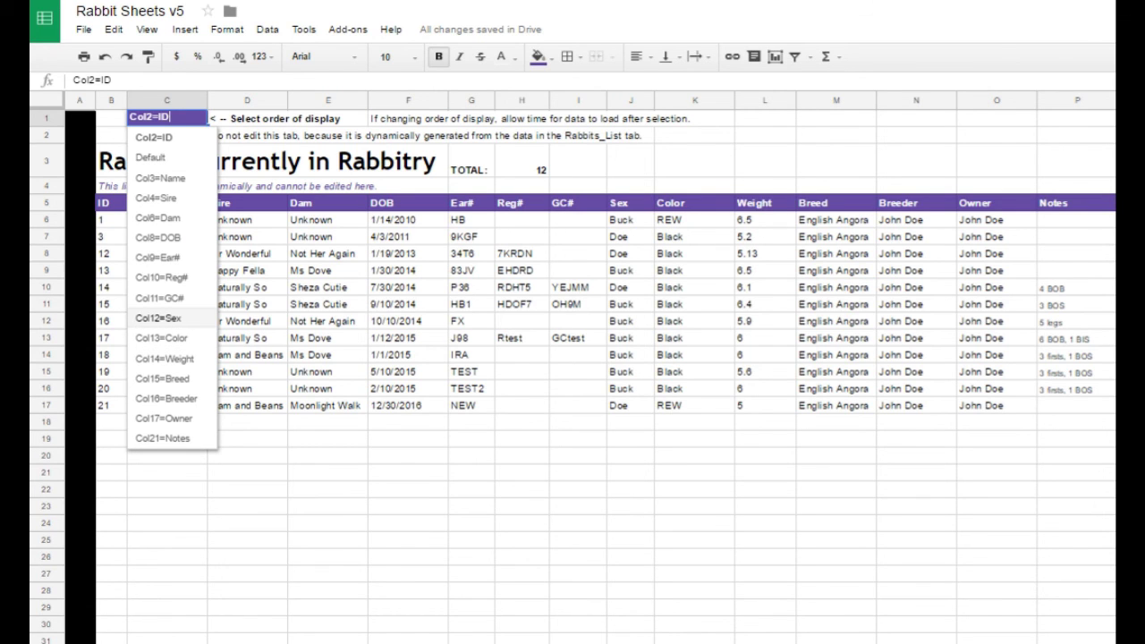
key(Return)
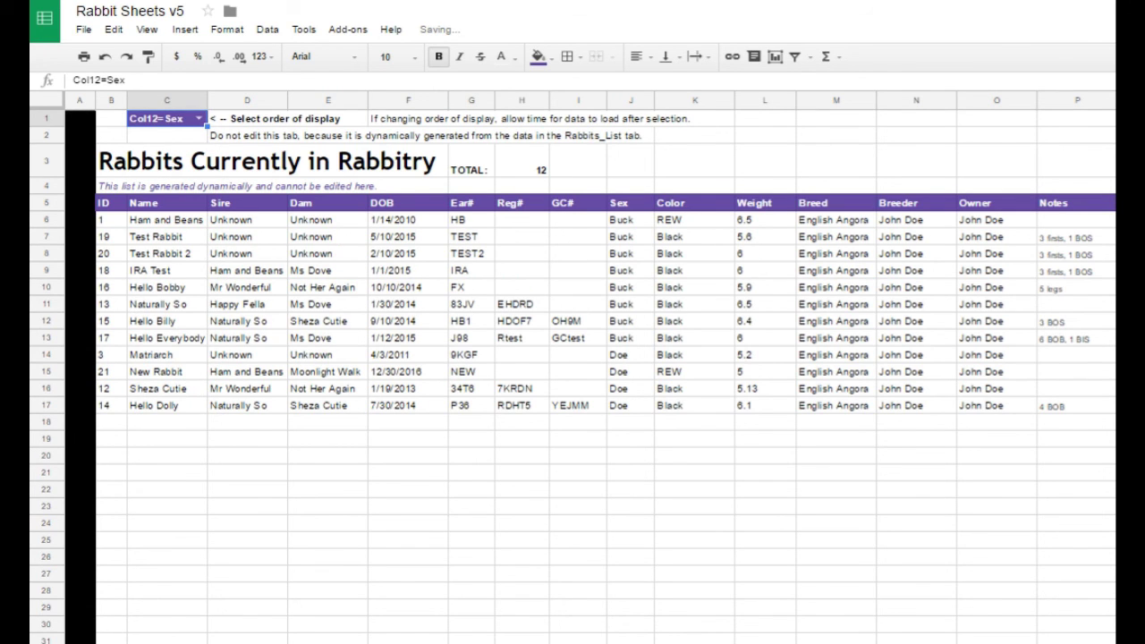